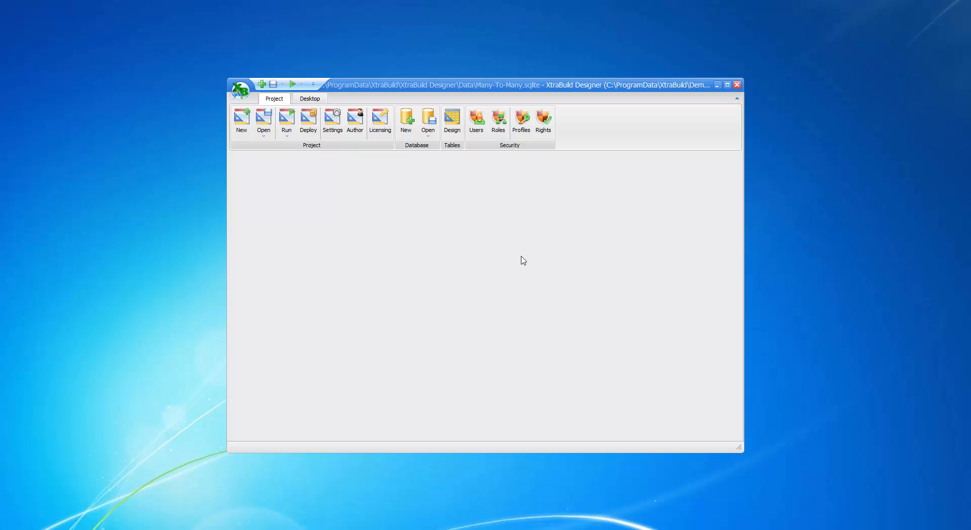
Step: Open the table designer and add a new table named Invoices
left_click(454, 129)
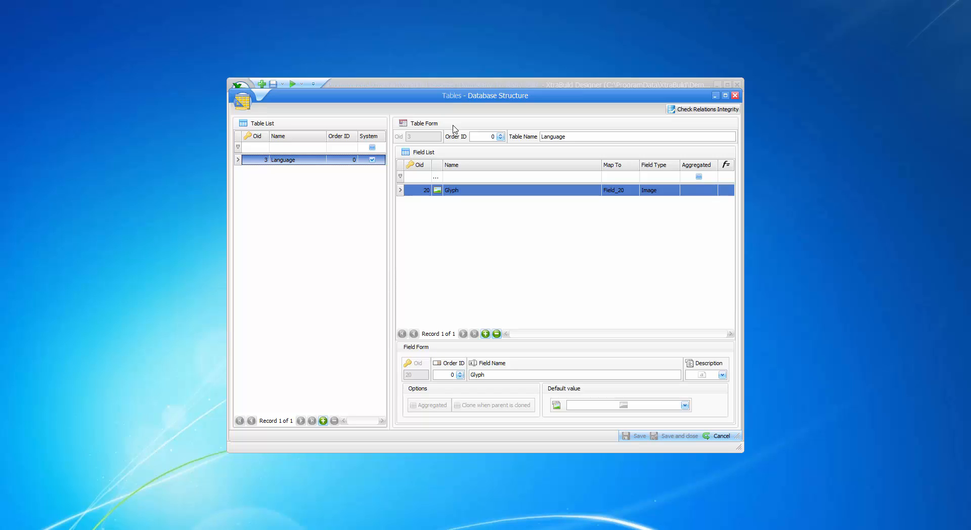
left_click(323, 421)
left_click(551, 137)
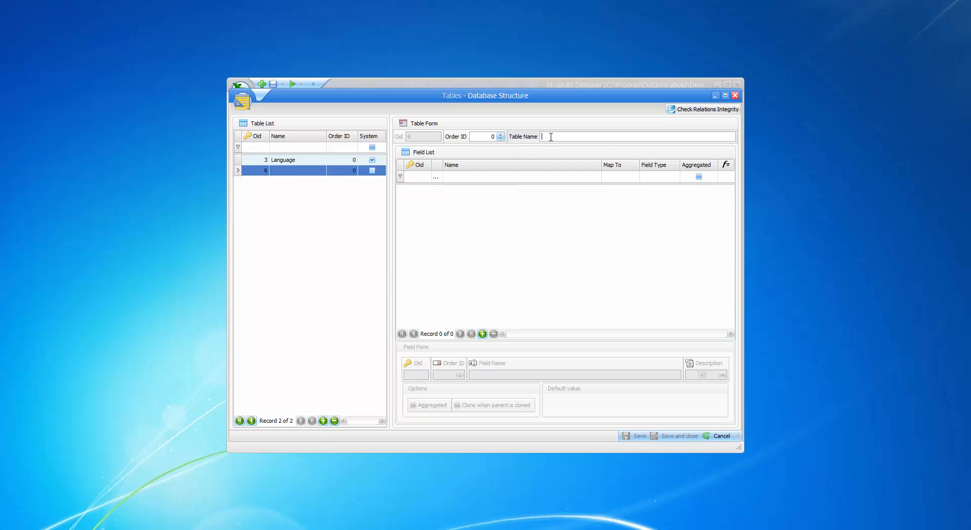
type("Invoices")
Step: Add two more tables named Products and Articles
left_click(324, 420)
left_click(559, 136)
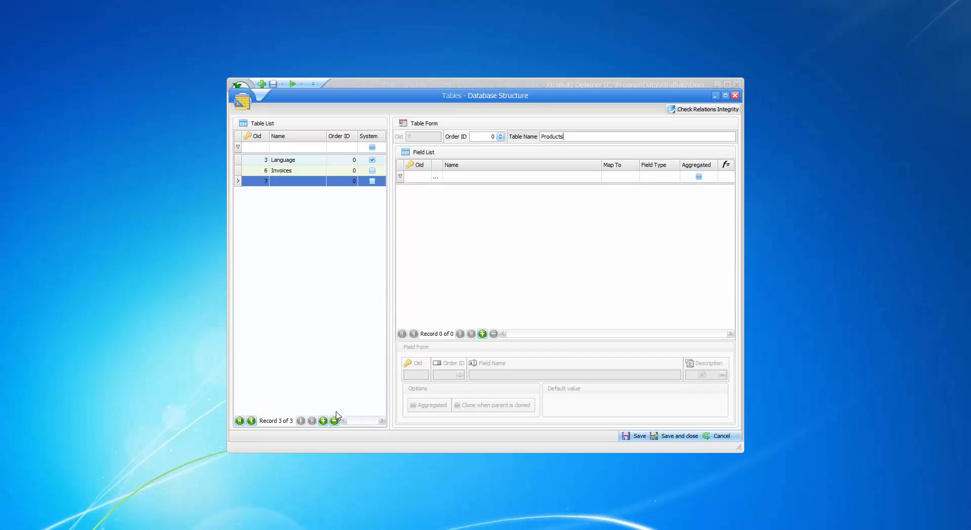
left_click(323, 421)
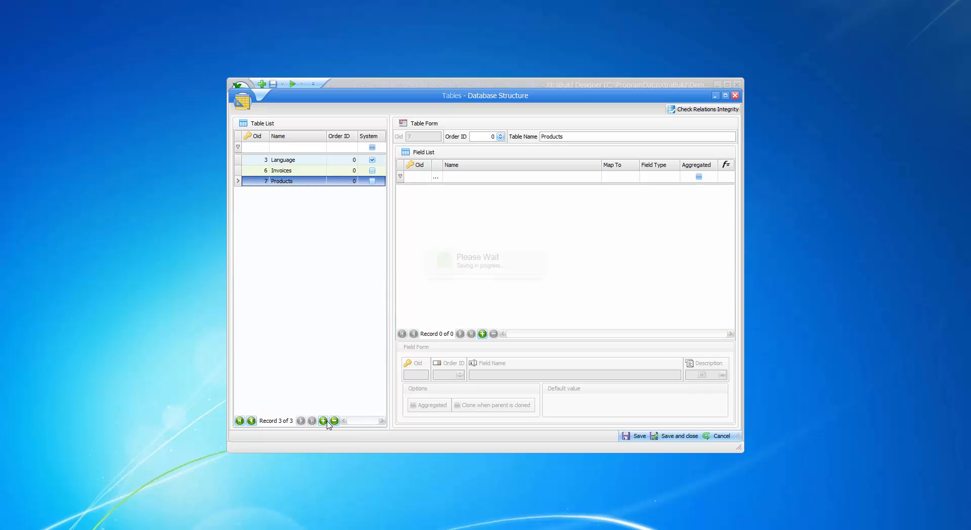
left_click(553, 135)
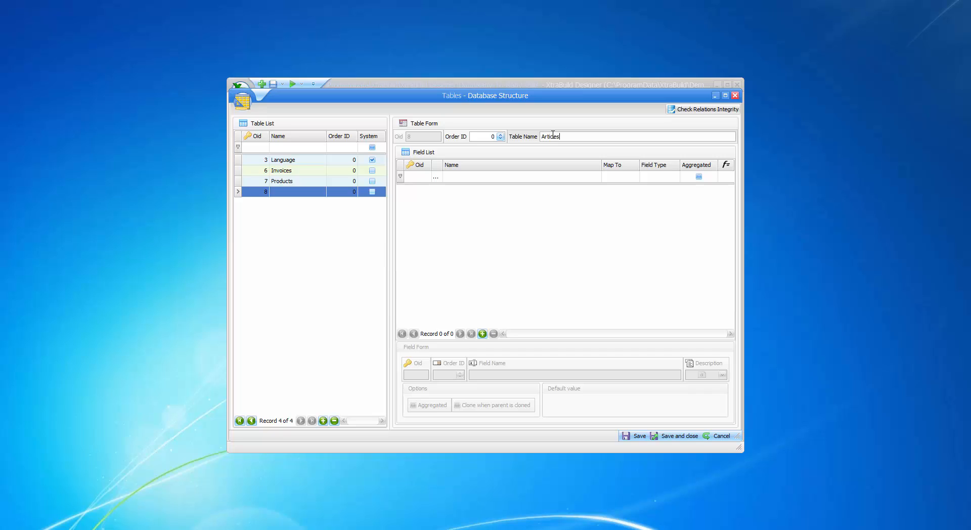
left_click(330, 282)
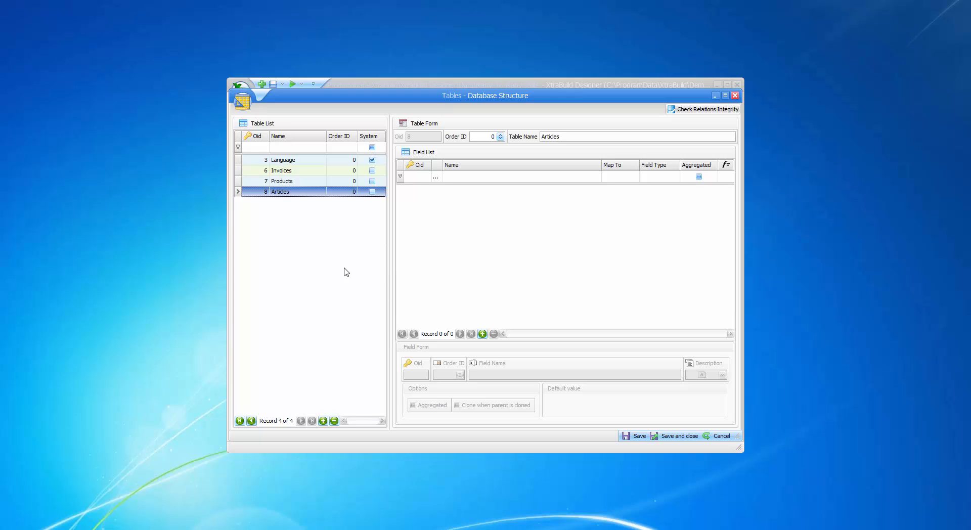
Step: In the Invoices table, add a Table relation field linked to the Articles table
left_click(303, 171)
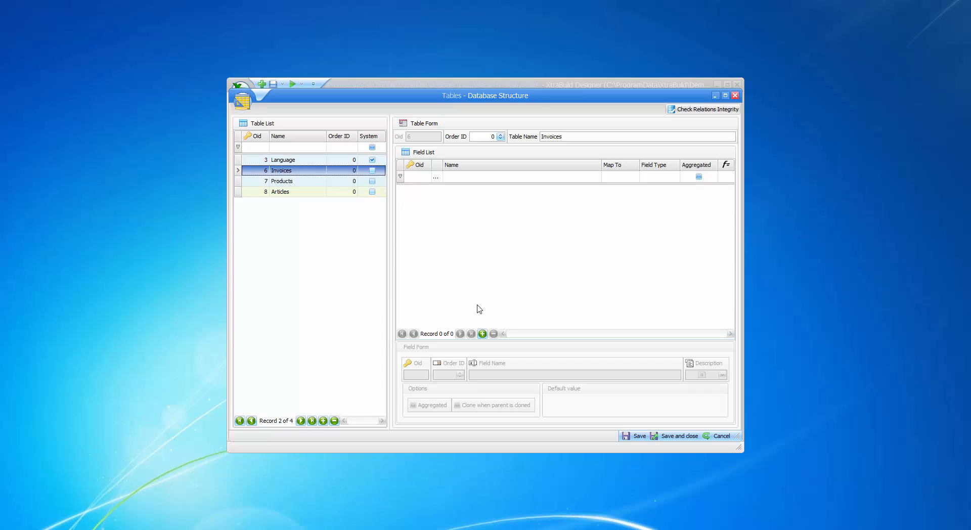
left_click(483, 334)
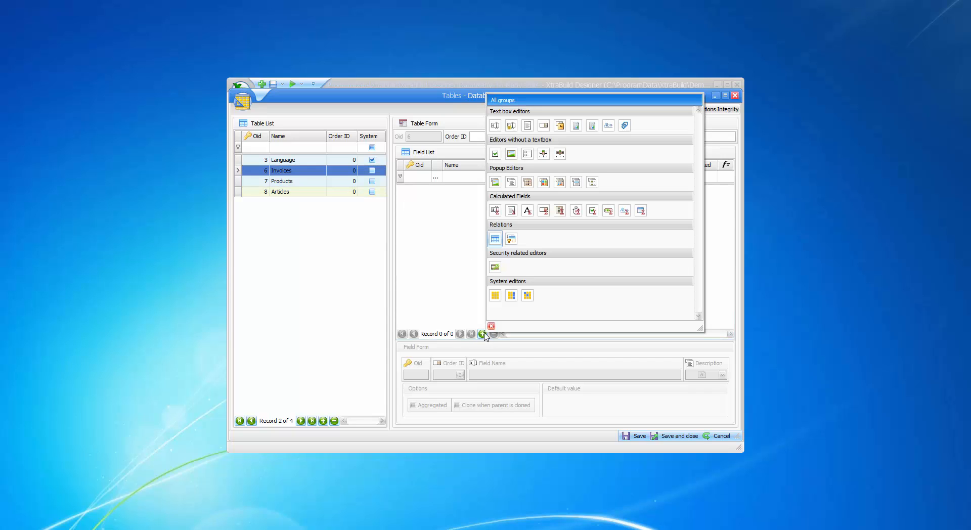
left_click(495, 238)
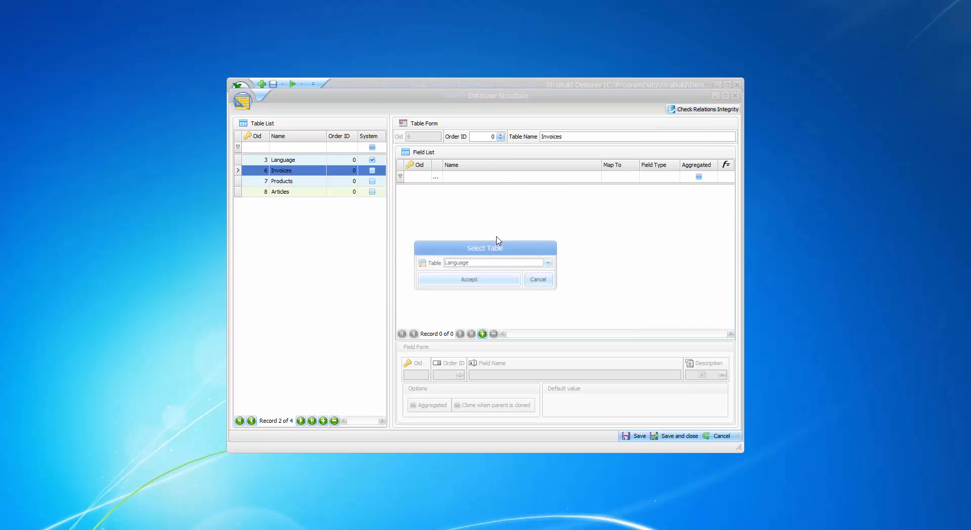
left_click(485, 263)
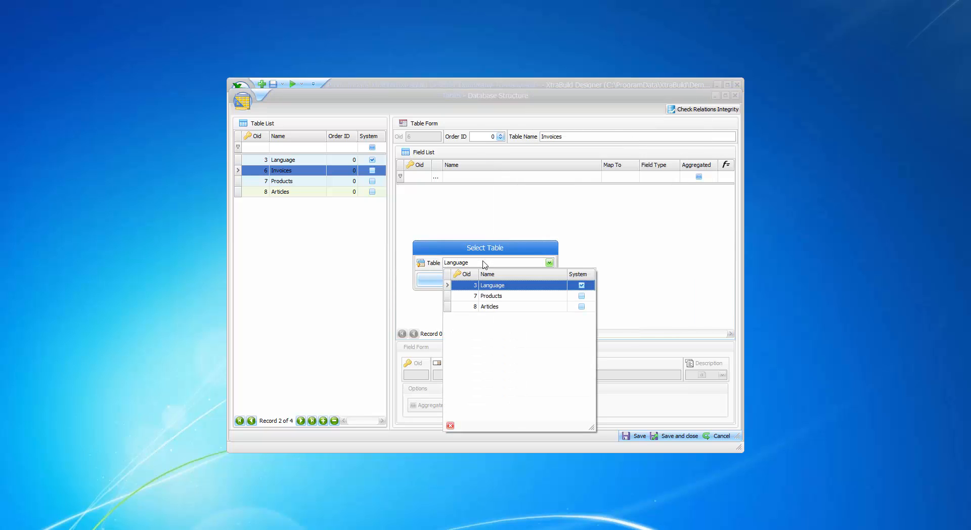
left_click(489, 307)
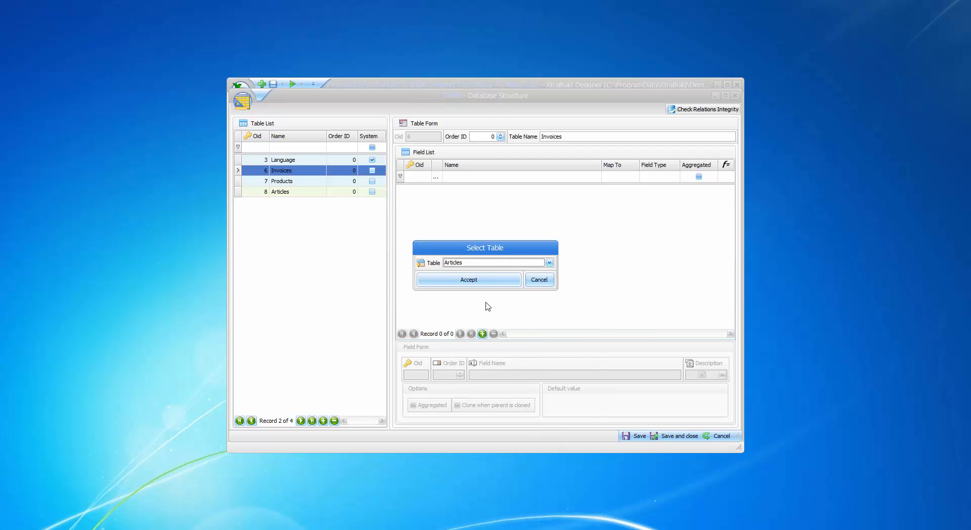
left_click(476, 281)
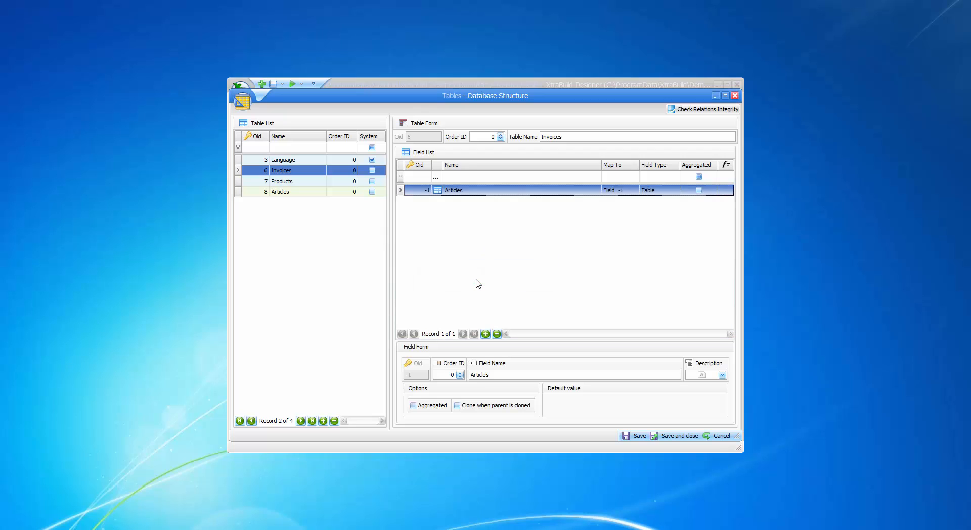
Step: In the Products table, add a Table relation field linked to the Articles table and save the structure
left_click(297, 183)
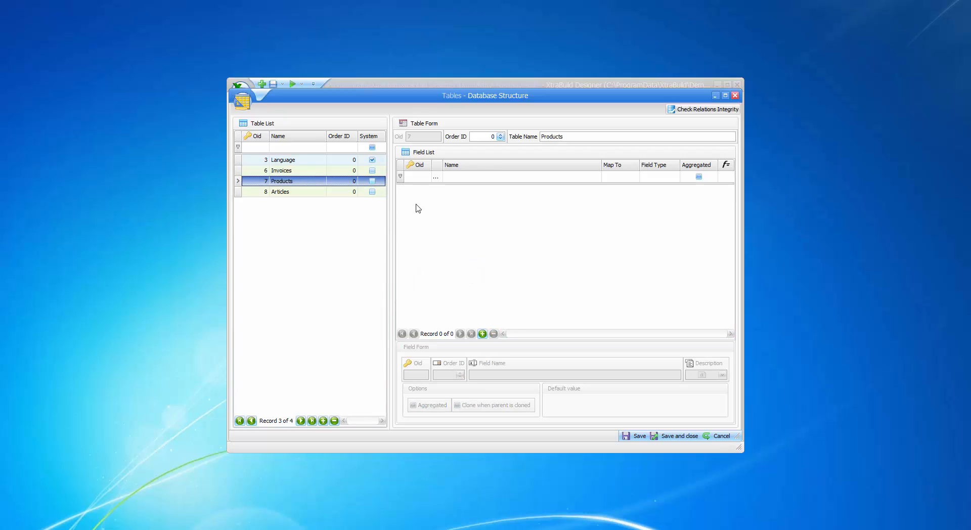
left_click(483, 334)
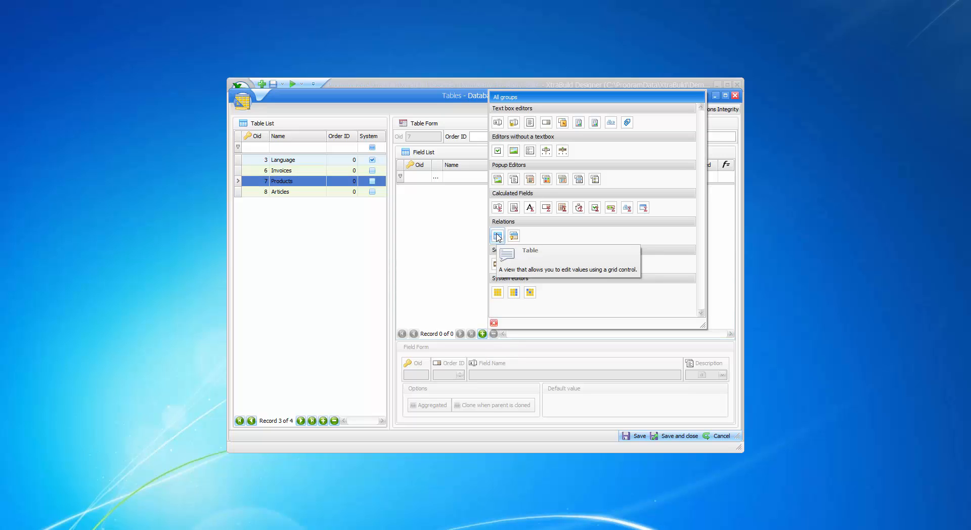
left_click(497, 236)
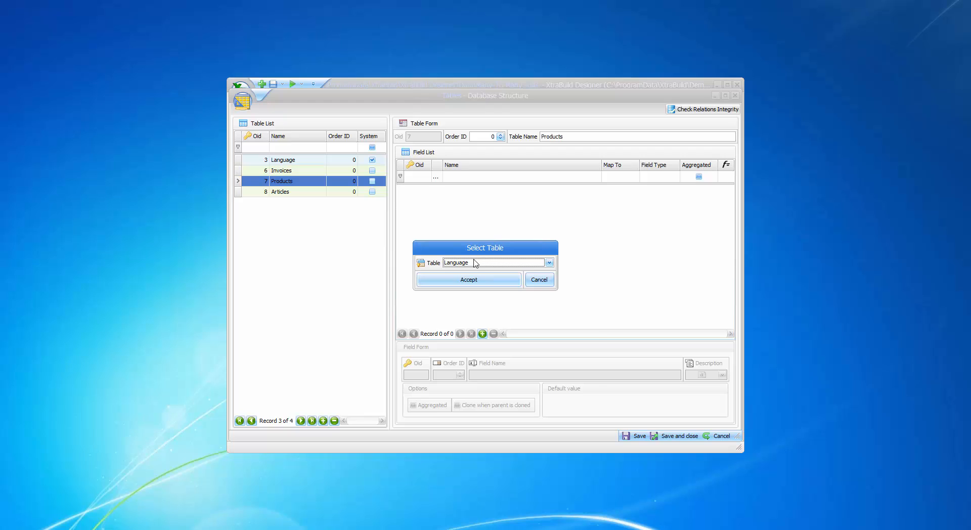
left_click(473, 263)
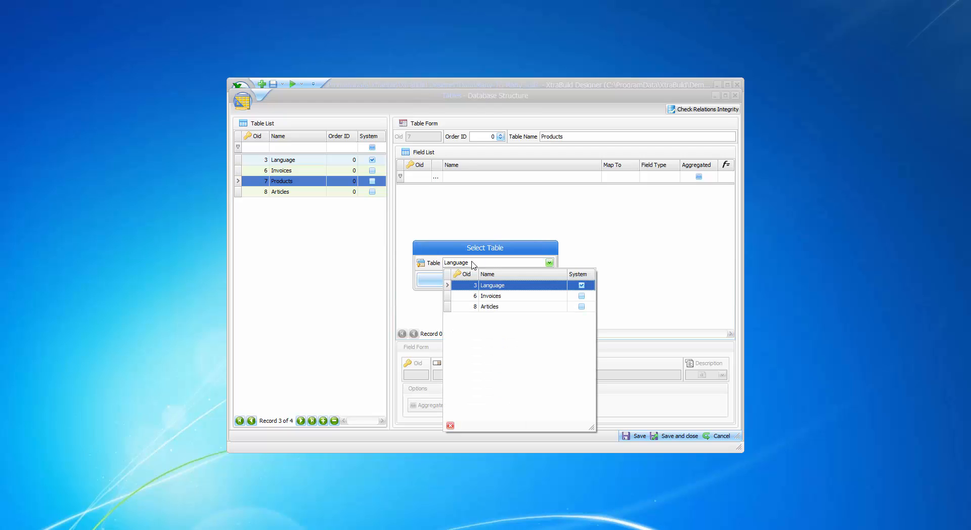
left_click(489, 306)
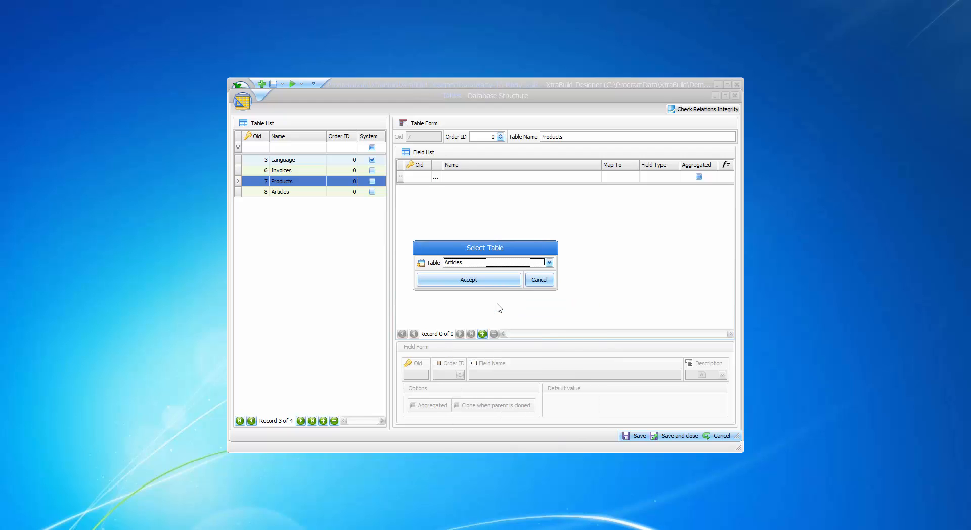
left_click(477, 281)
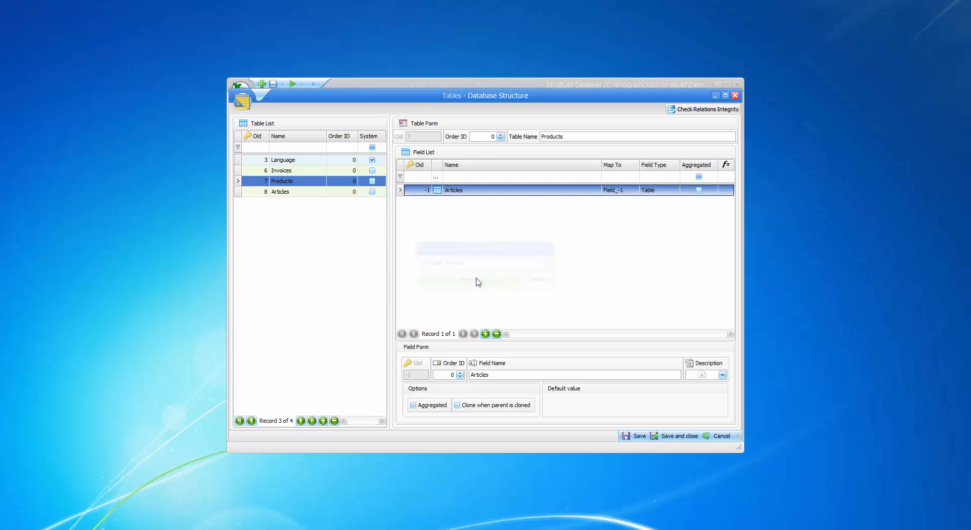
left_click(634, 436)
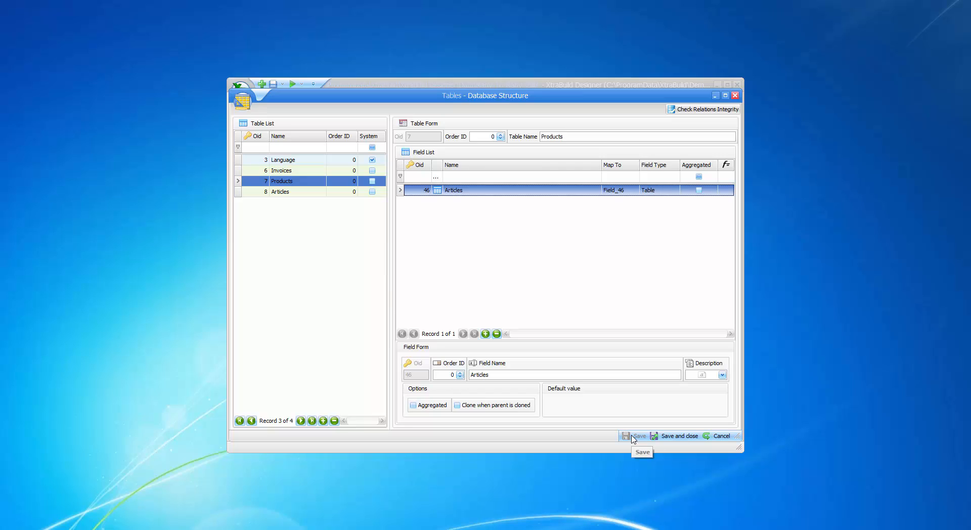
Step: Review the relation fields of the Invoices, Products and Articles tables, then close the table designer
left_click(278, 172)
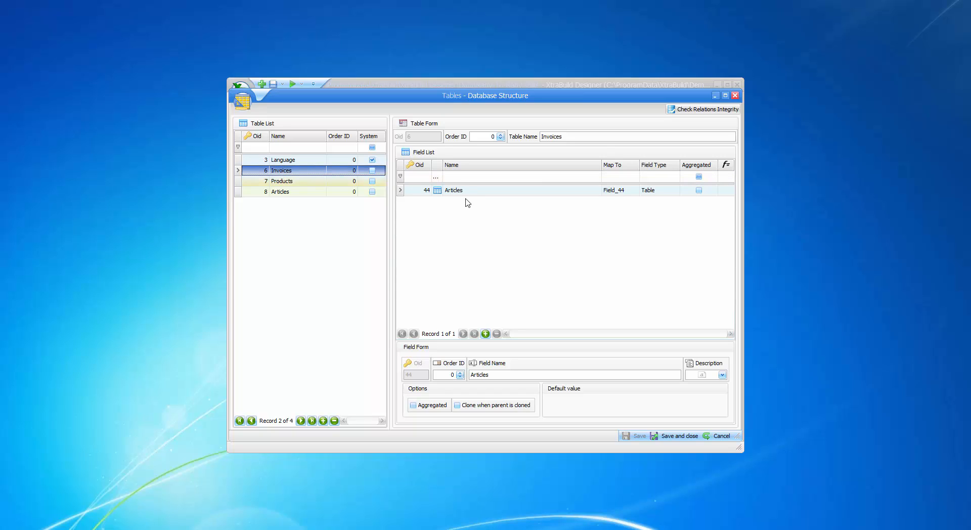
left_click(295, 181)
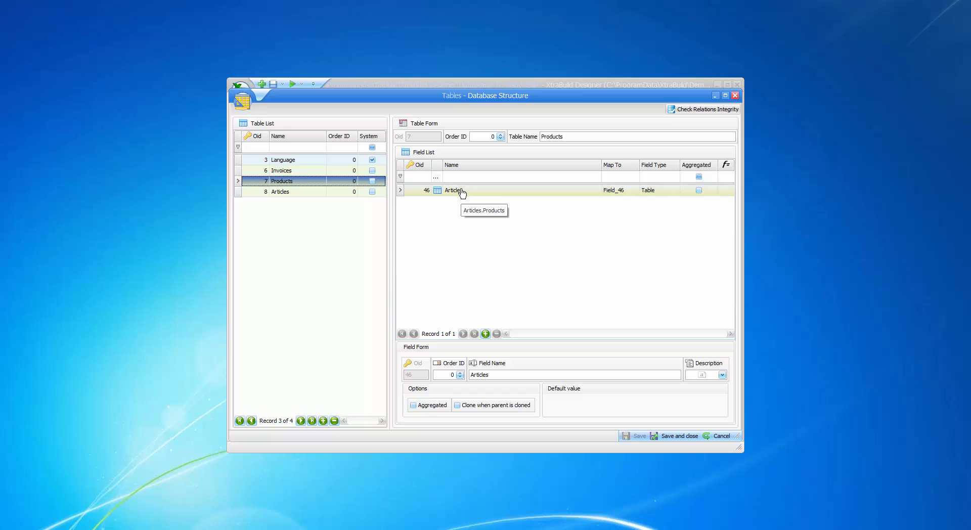
left_click(286, 196)
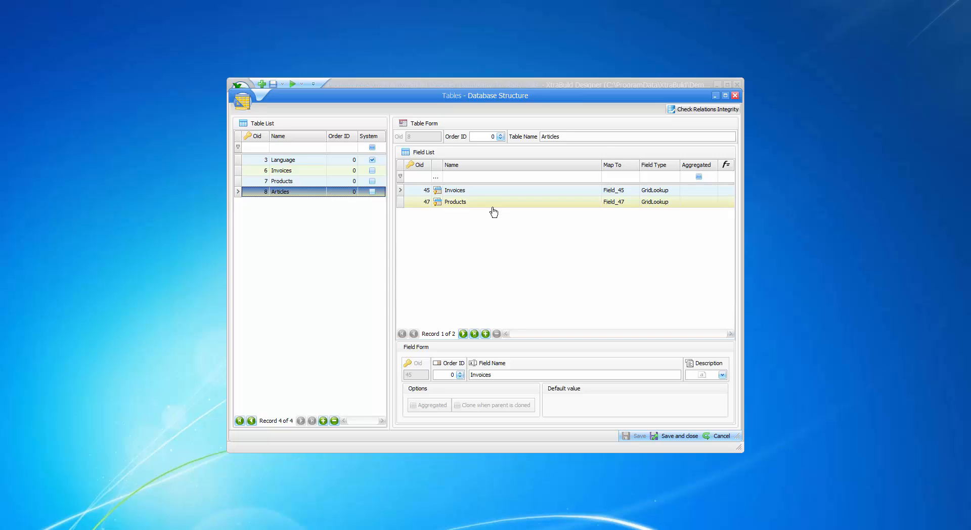
left_click(680, 437)
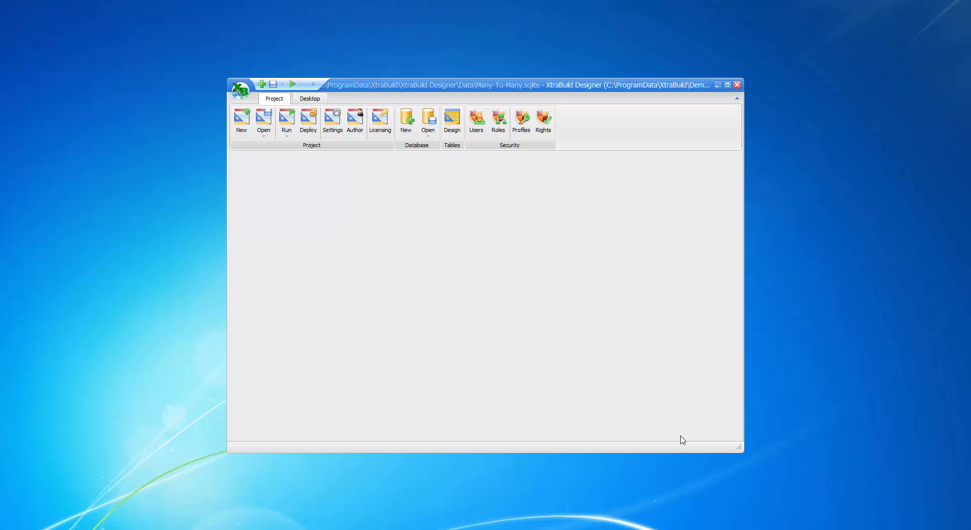
Step: Open the Grid View manager and create a grid view for the Invoices table
left_click(313, 100)
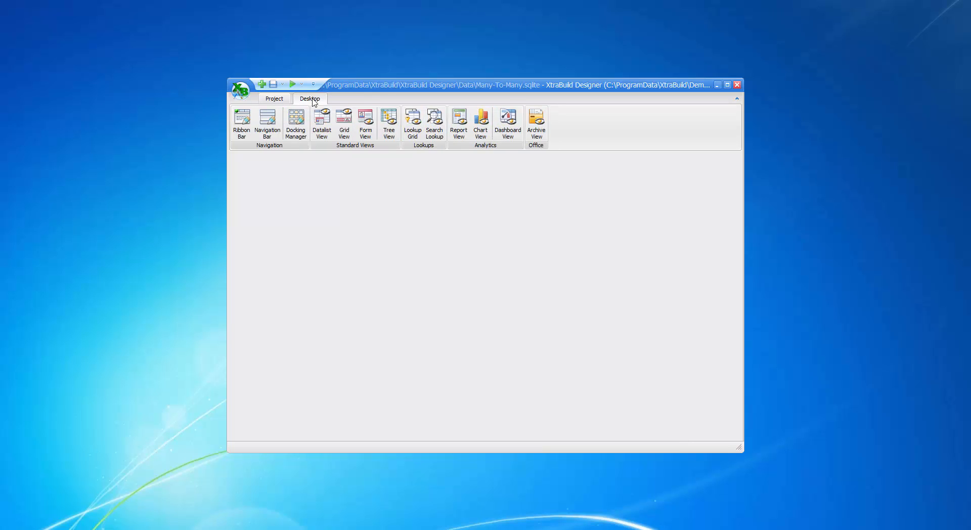
left_click(346, 129)
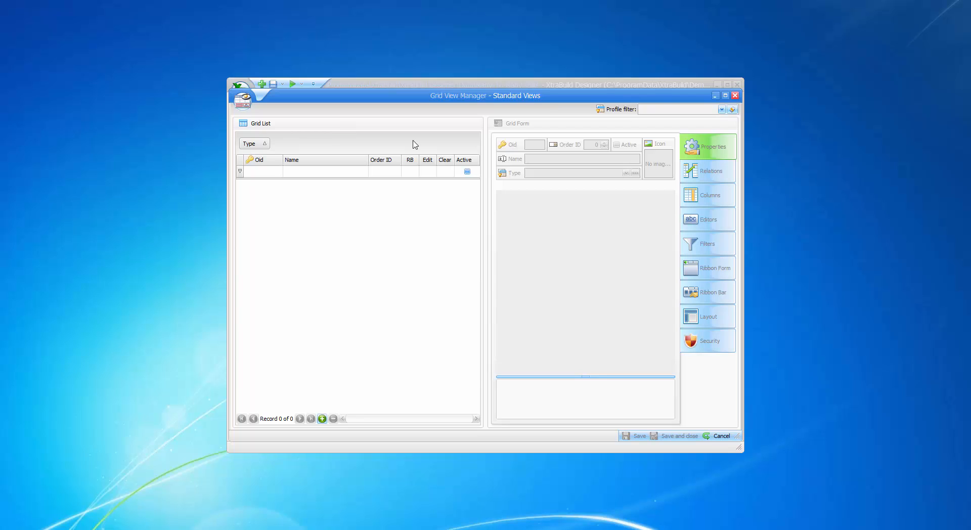
left_click(322, 419)
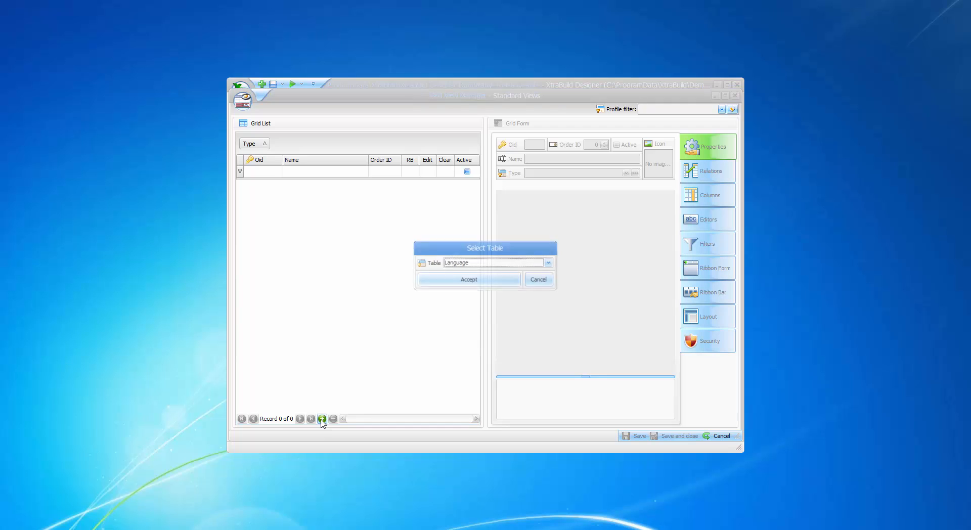
left_click(495, 262)
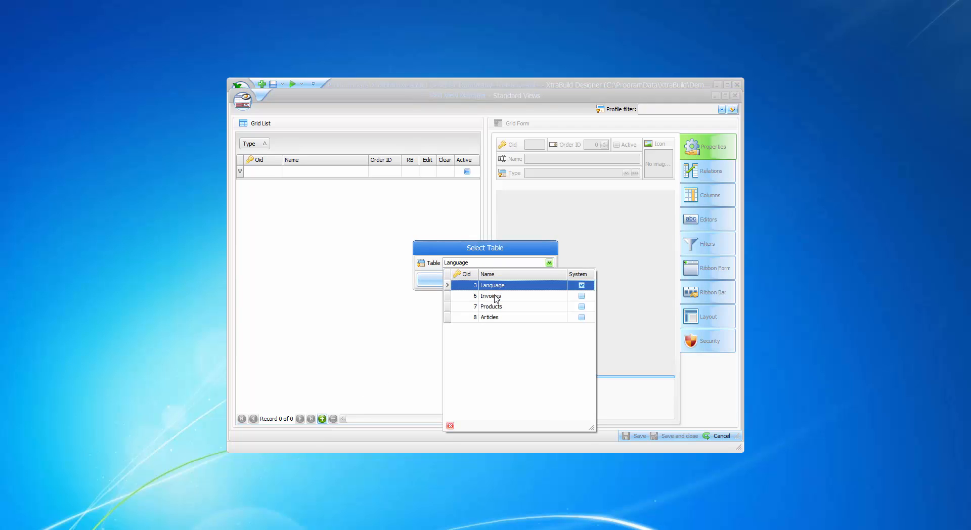
left_click(494, 297)
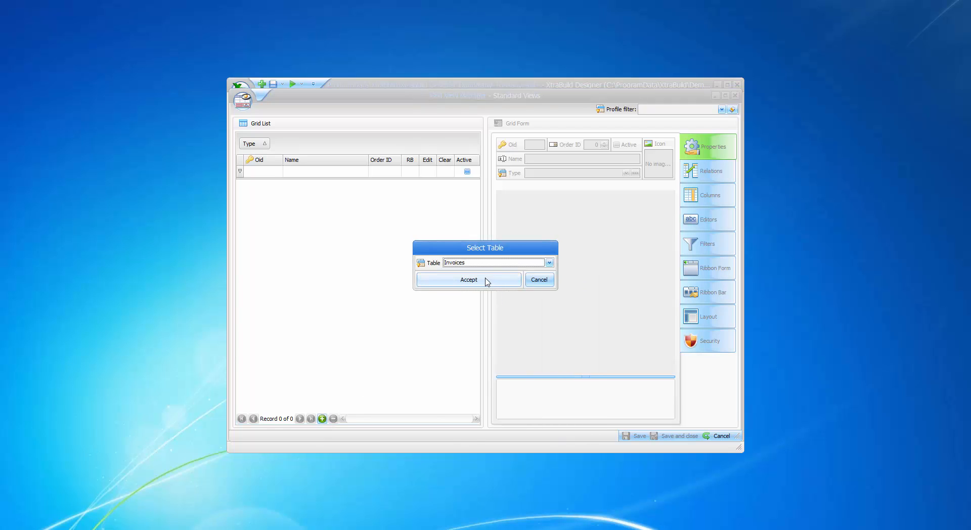
left_click(486, 281)
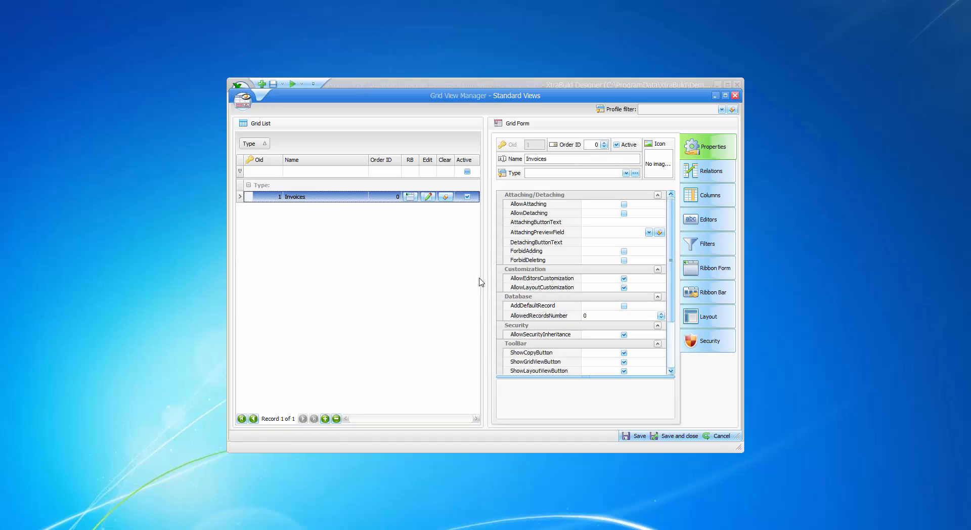
Step: Create a second grid view for the Products table
left_click(325, 419)
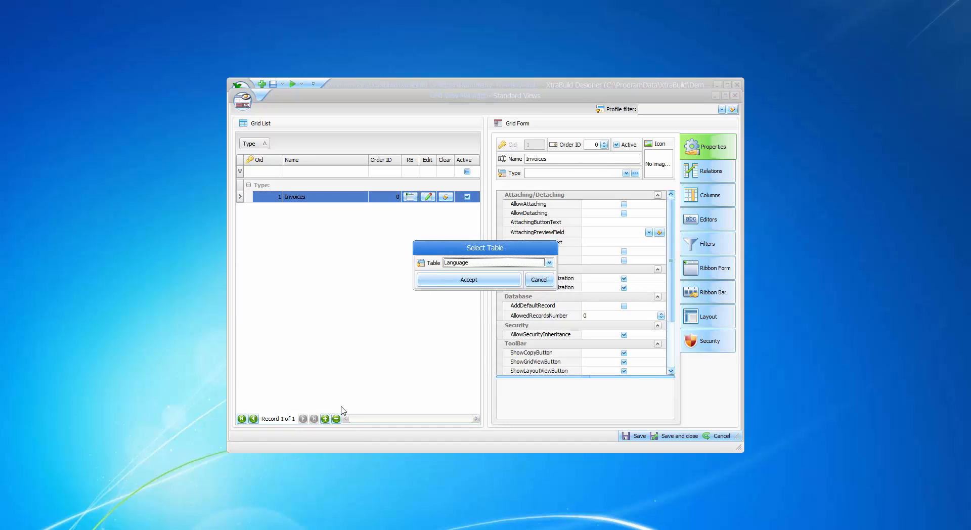
left_click(454, 262)
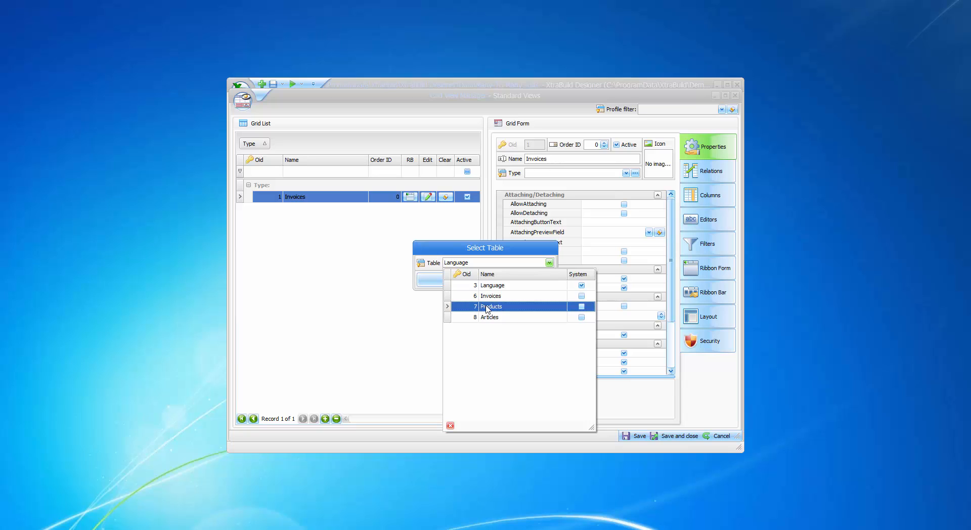
left_click(488, 307)
left_click(469, 280)
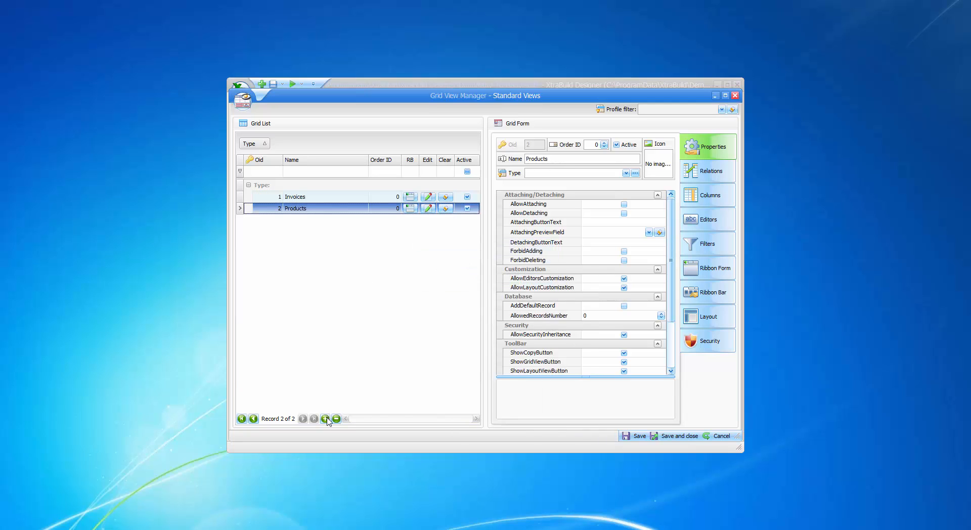
Step: Create a third grid view for the Articles table
left_click(326, 419)
left_click(475, 265)
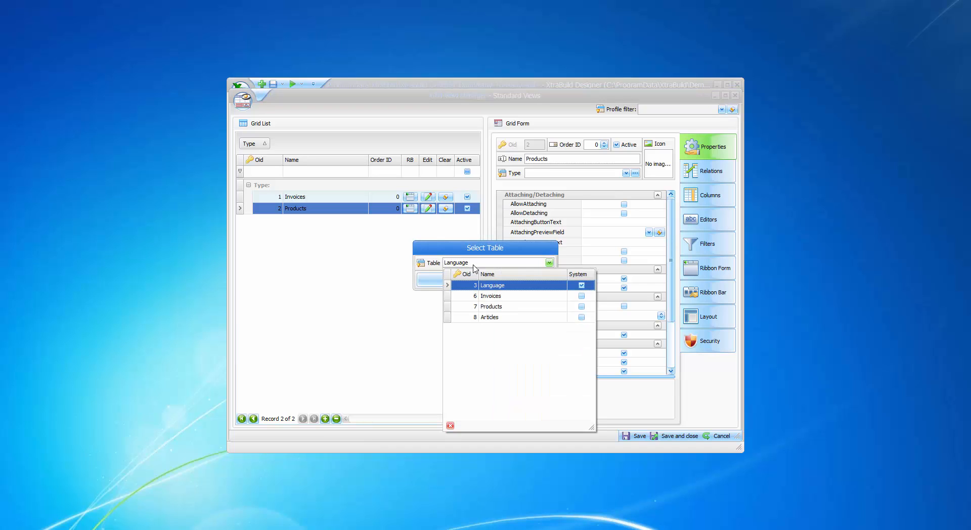
left_click(493, 318)
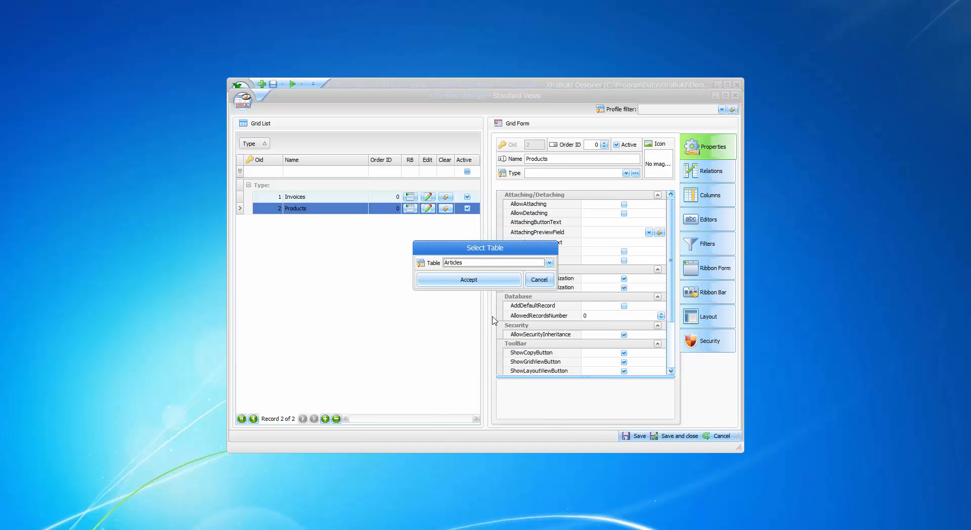
left_click(477, 281)
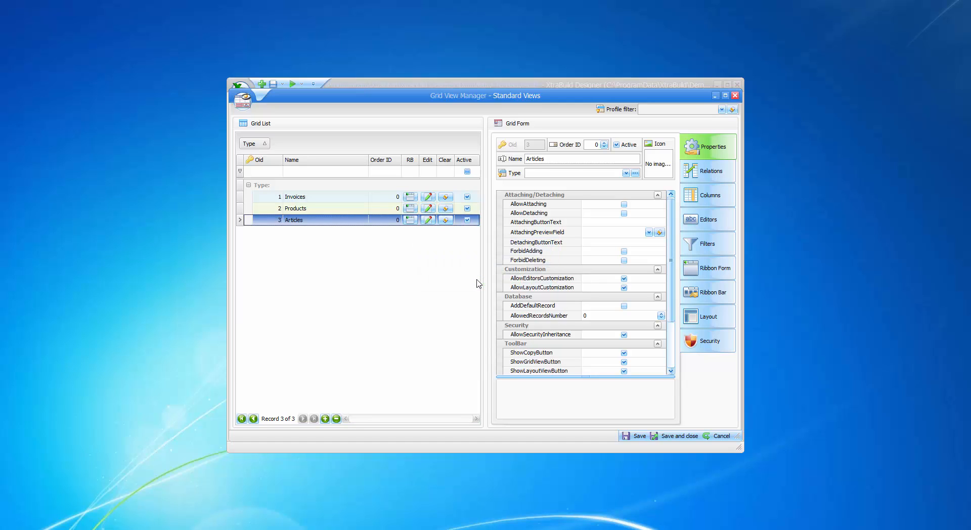
Step: Save the grid views and open the Invoices grid view for editing
left_click(637, 437)
left_click(319, 198)
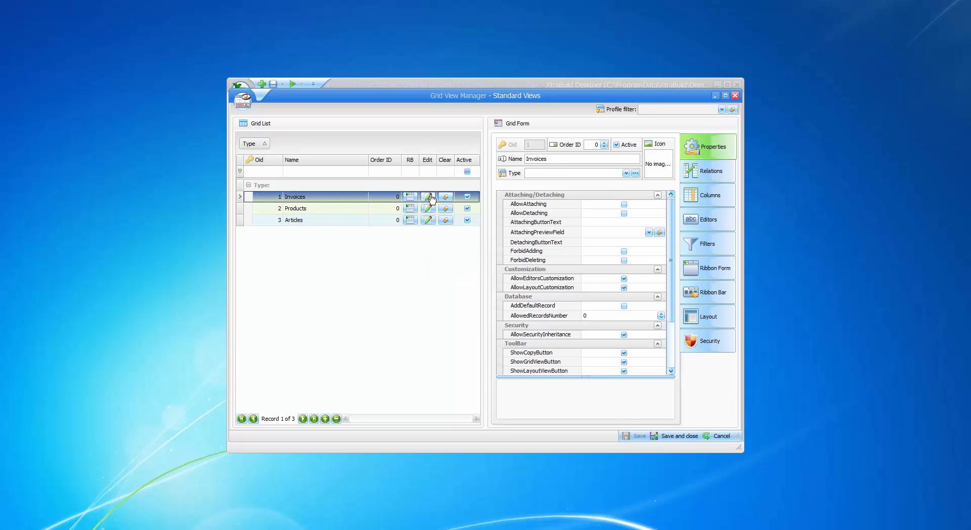
left_click(428, 198)
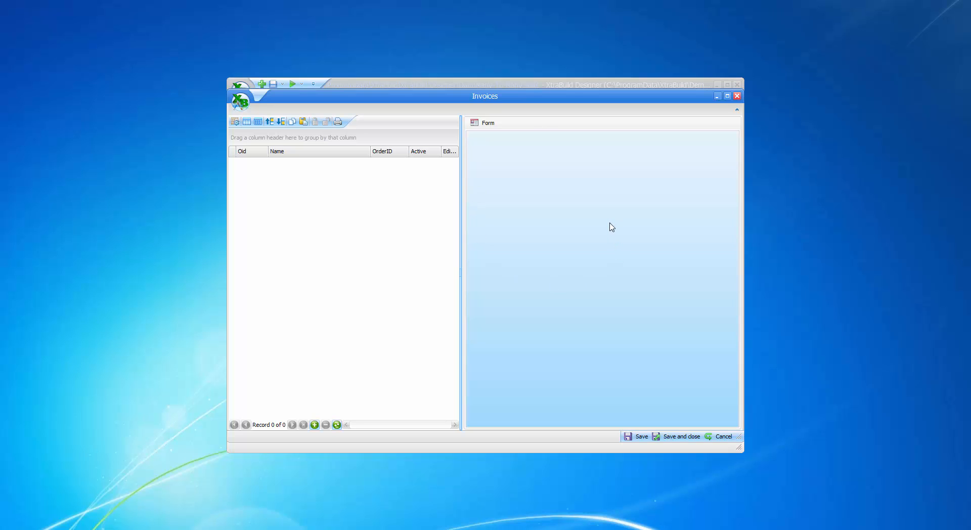
Step: Customize the Invoices form layout by adding the Oid and Name fields
right_click(544, 199)
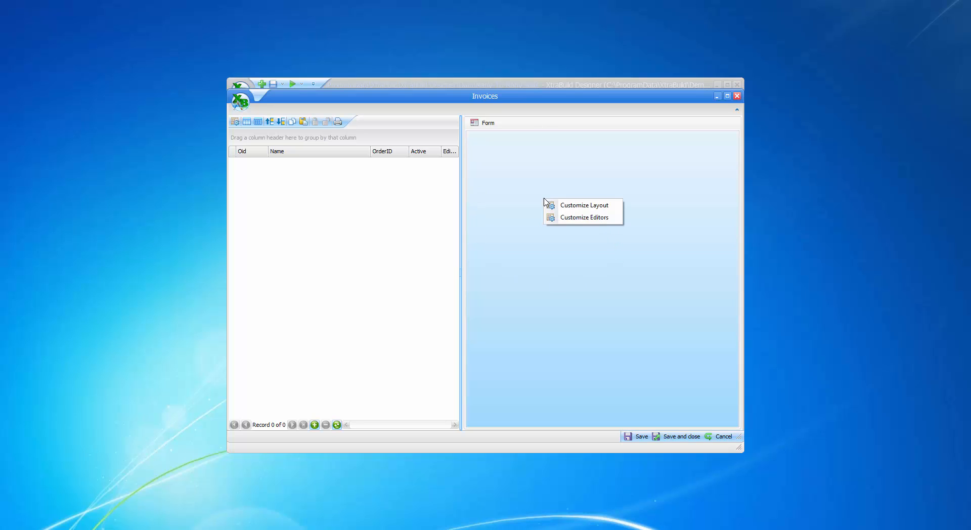
left_click(585, 209)
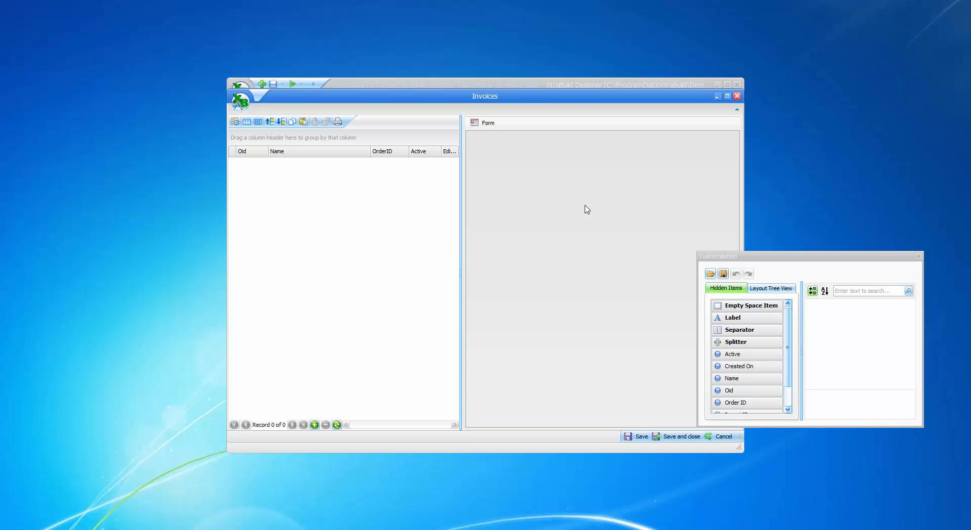
left_click_drag(788, 352, 494, 147)
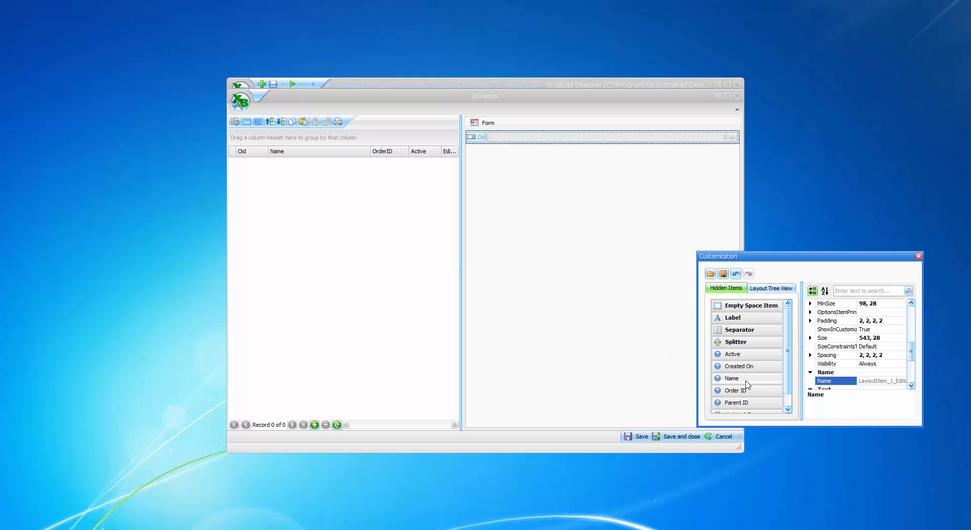
left_click_drag(747, 380, 515, 141)
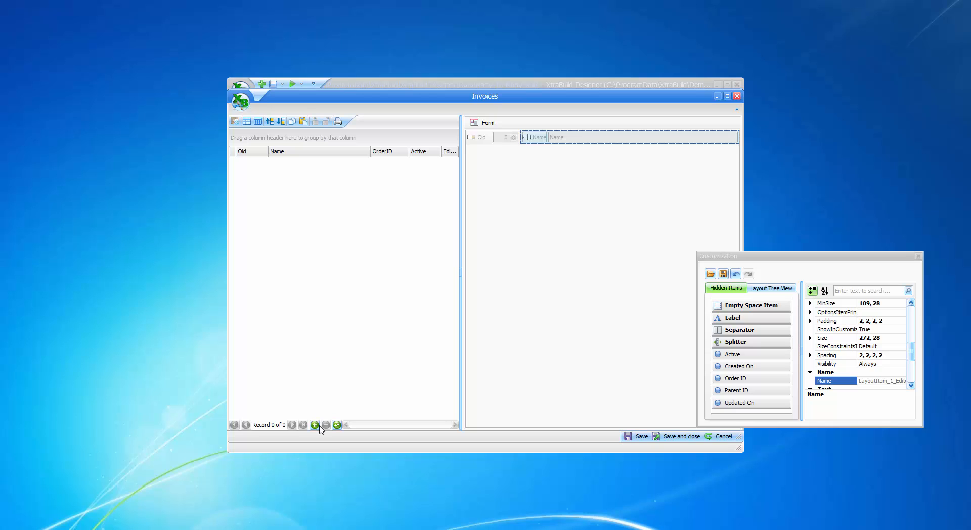
Step: Add four new invoice records, close the layout customization and save
left_click(314, 425)
left_click(317, 425)
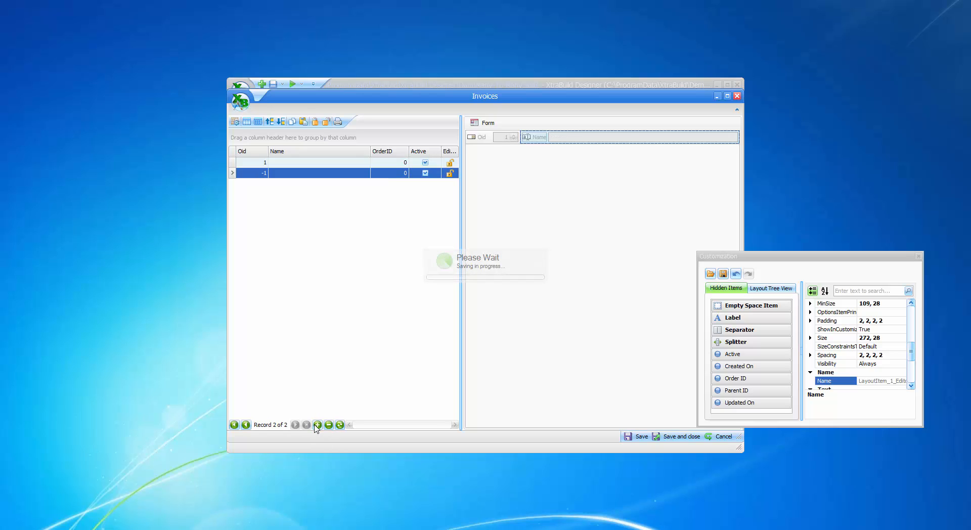
left_click(317, 425)
left_click(317, 425)
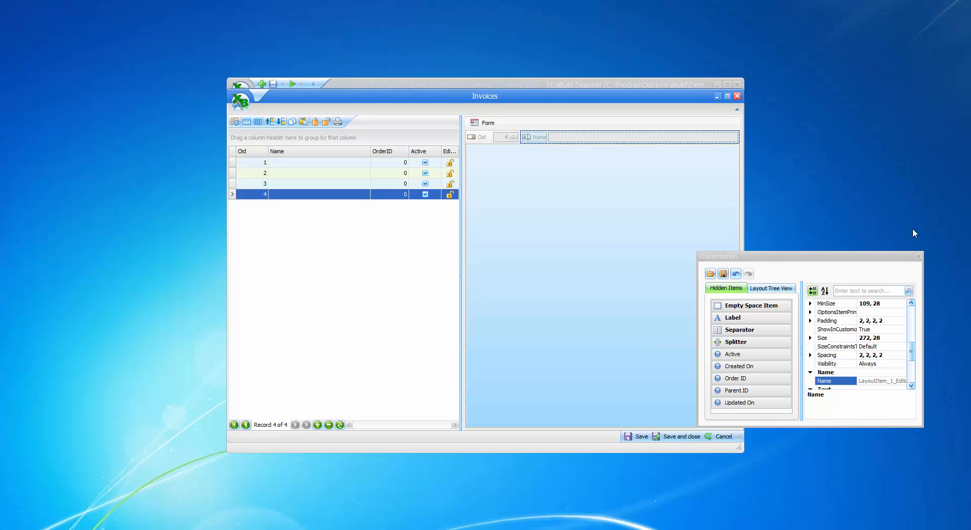
left_click(919, 258)
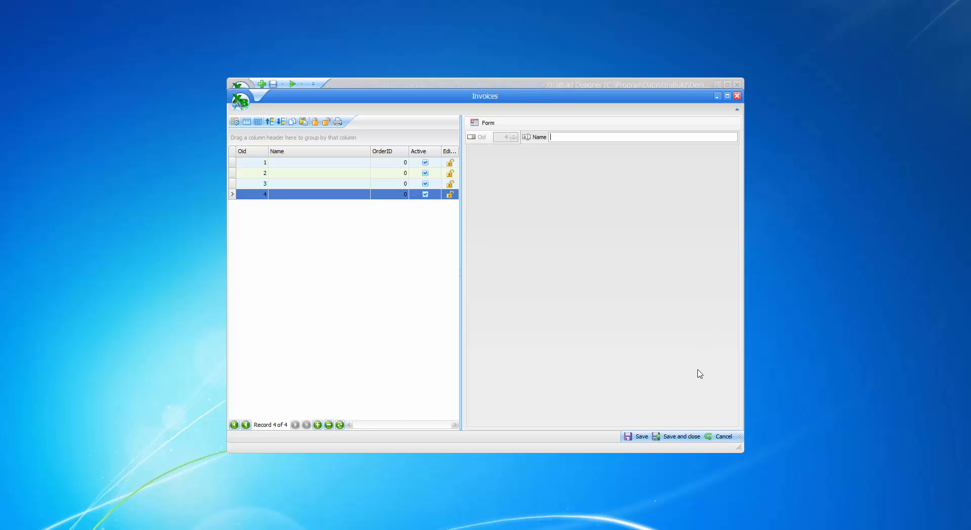
left_click(640, 438)
left_click(295, 163)
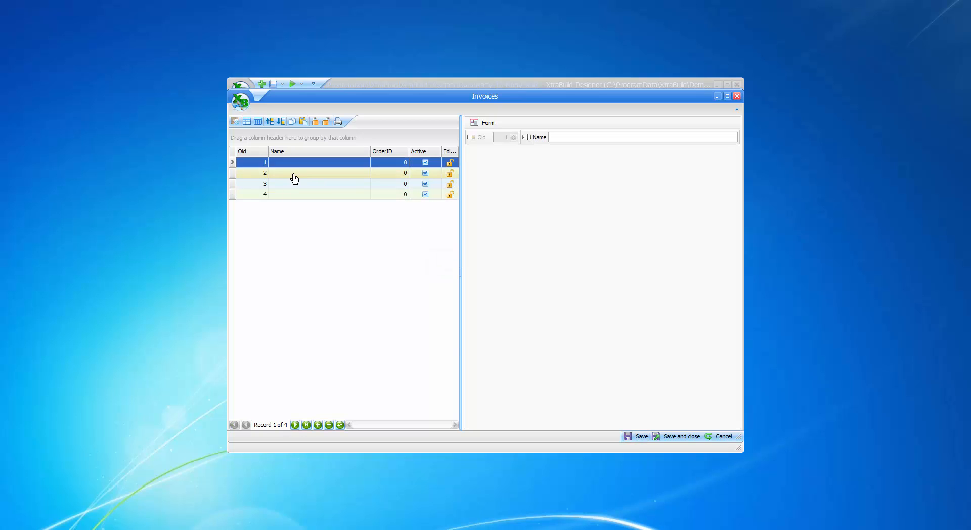
left_click(293, 174)
left_click(596, 136)
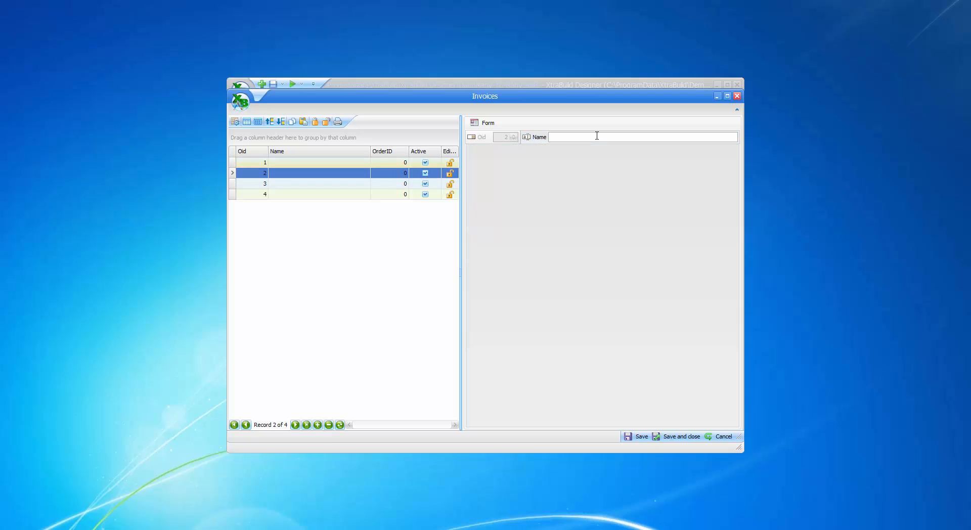
right_click(561, 249)
left_click(586, 254)
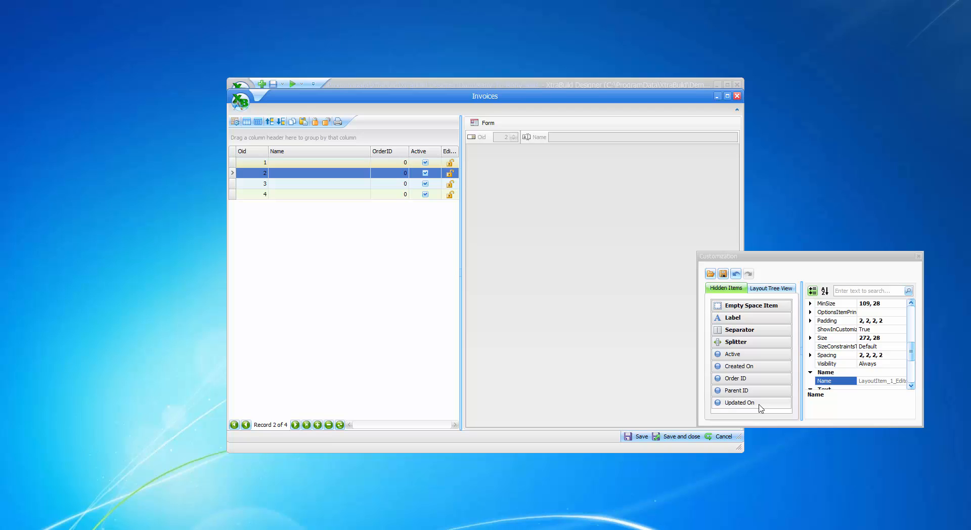
left_click(918, 256)
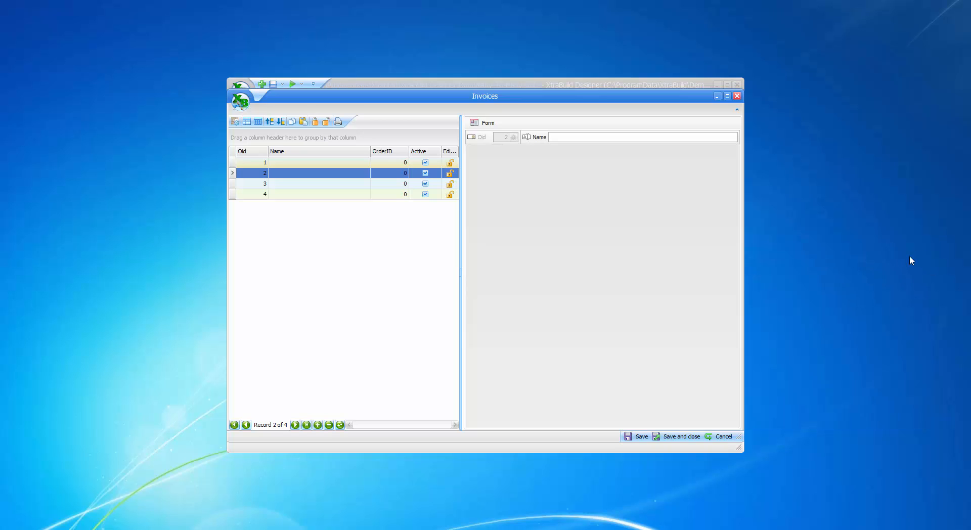
left_click(673, 437)
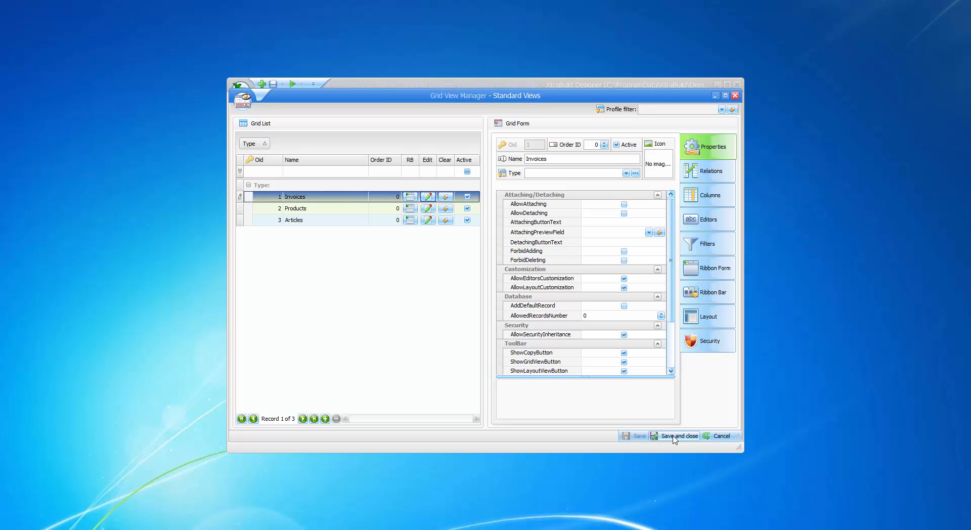
Step: Add a grid view control to the Invoices view's Articles relation, set it to the Articles grid view, and save
left_click(713, 172)
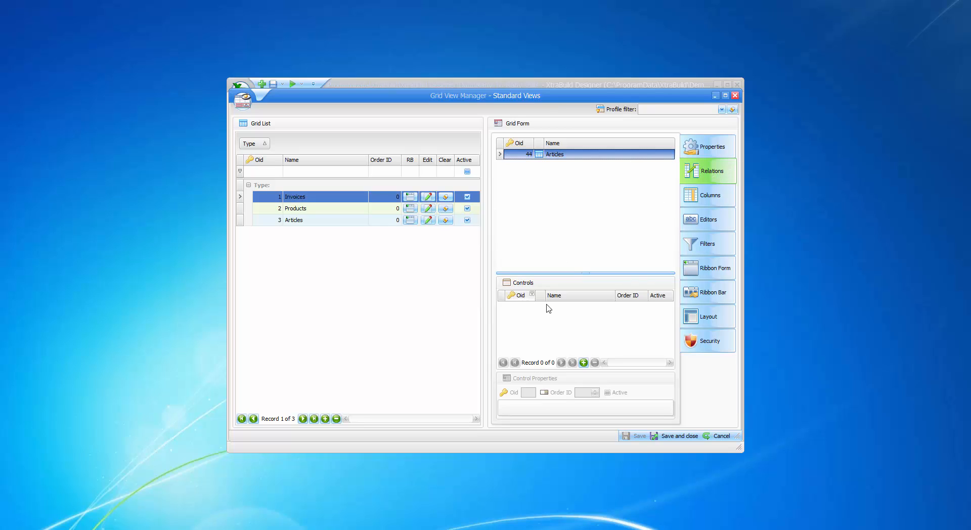
left_click(584, 362)
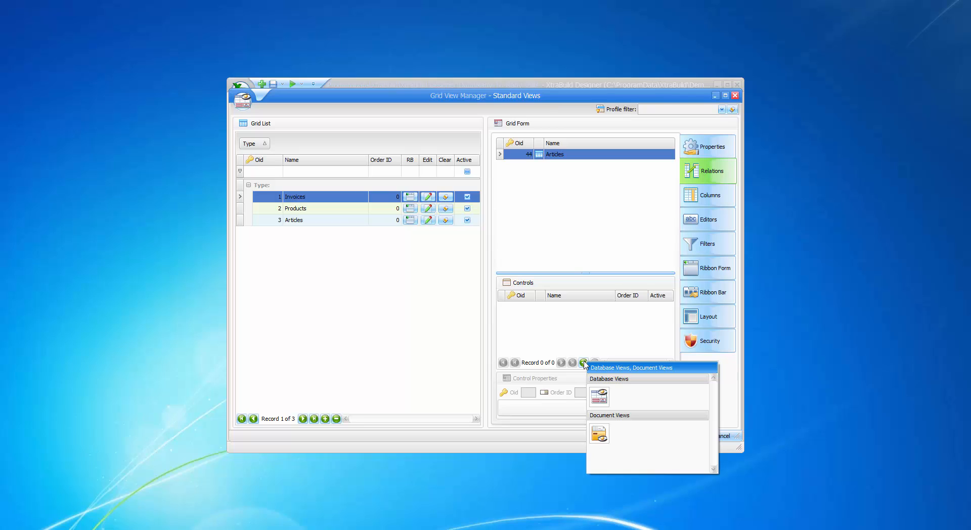
left_click(599, 396)
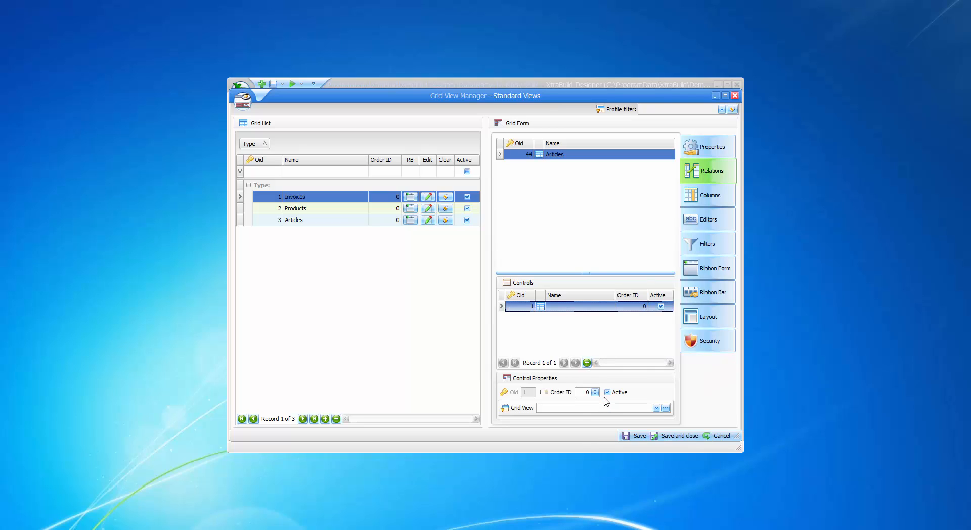
left_click(656, 408)
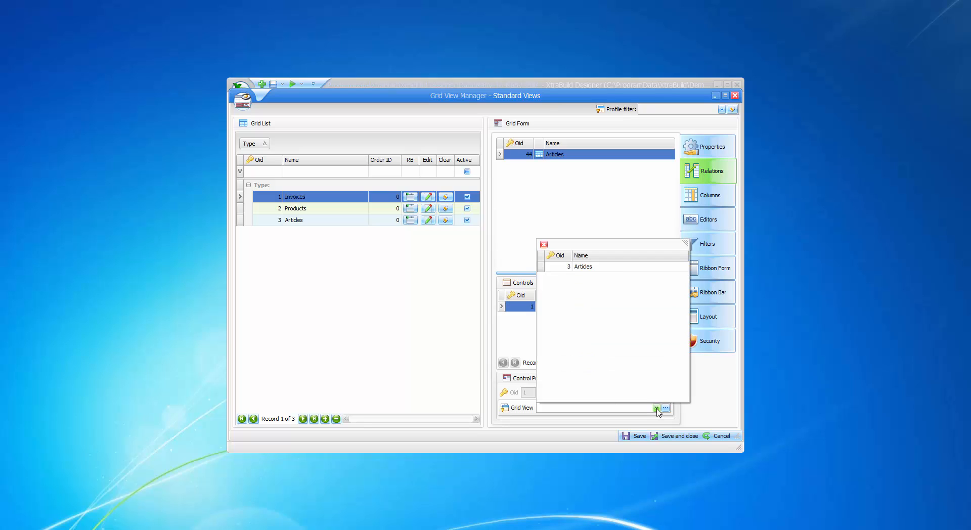
left_click(592, 268)
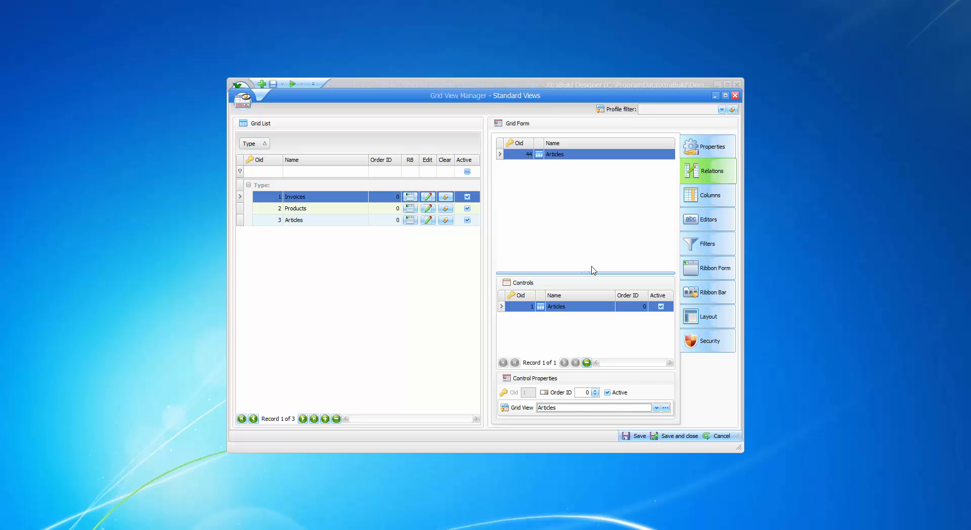
left_click(627, 438)
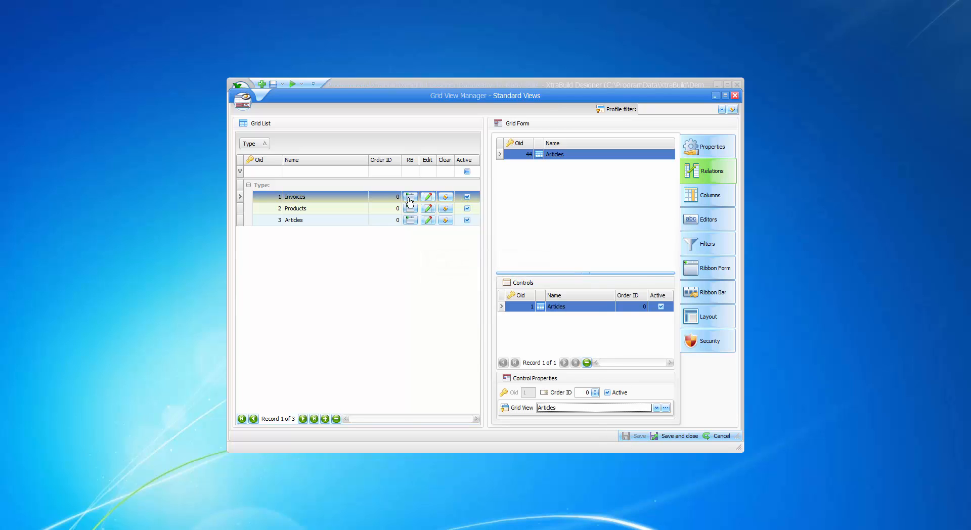
Step: Open the Invoices grid view editor and add the Articles field to its form layout
left_click(428, 197)
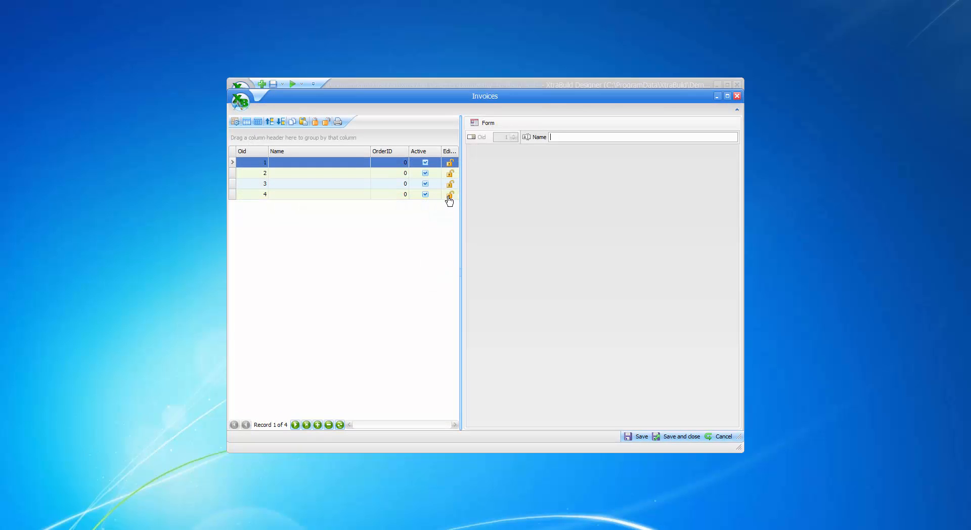
right_click(544, 202)
left_click(583, 208)
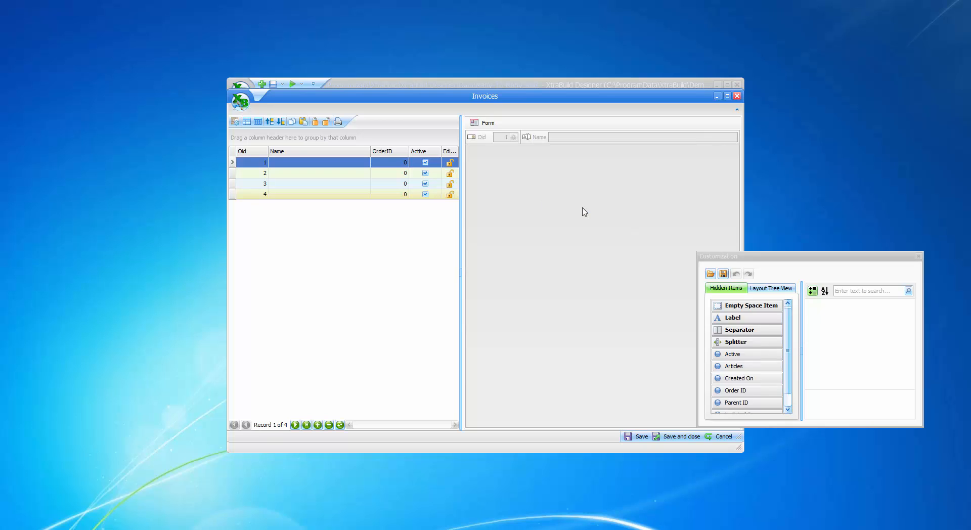
left_click_drag(787, 319, 787, 347)
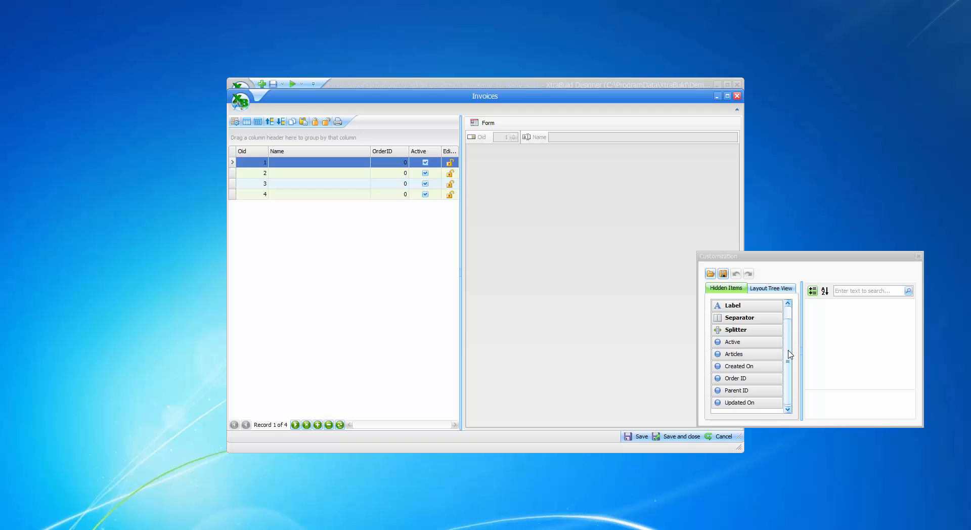
left_click_drag(758, 357, 601, 205)
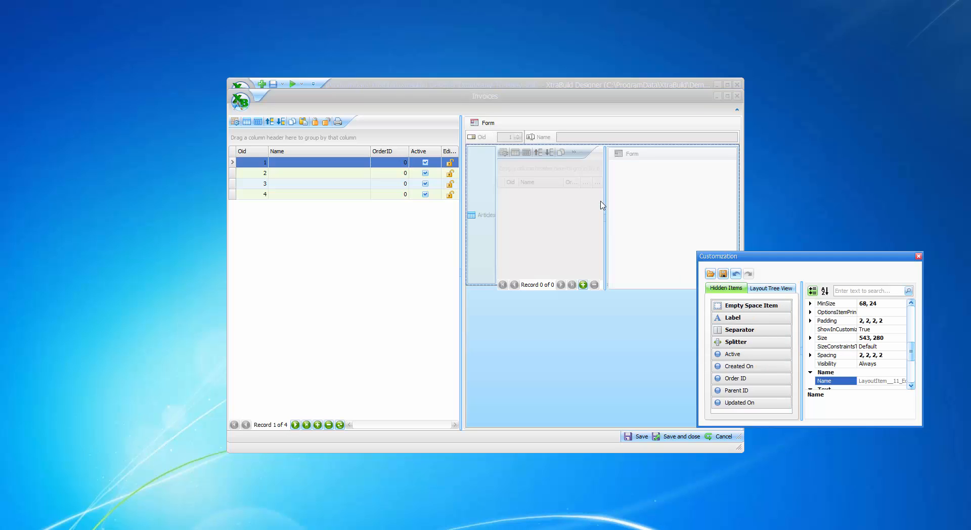
Step: Set the Articles layout item's text position to Top
right_click(484, 201)
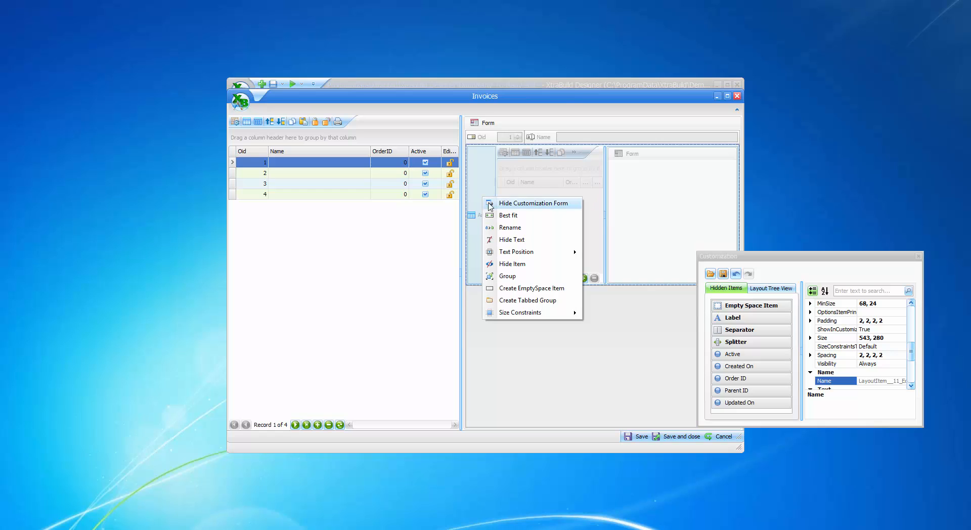
mouse_move(518, 255)
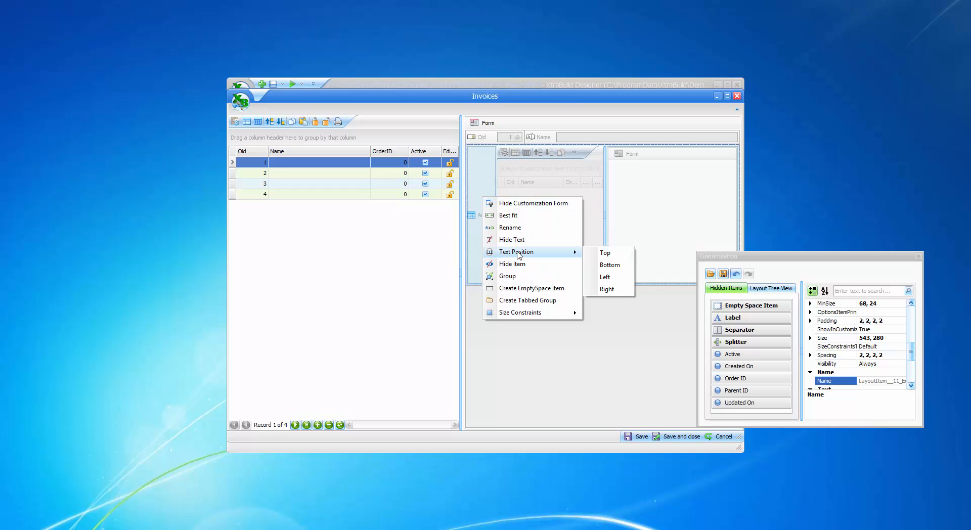
left_click(605, 254)
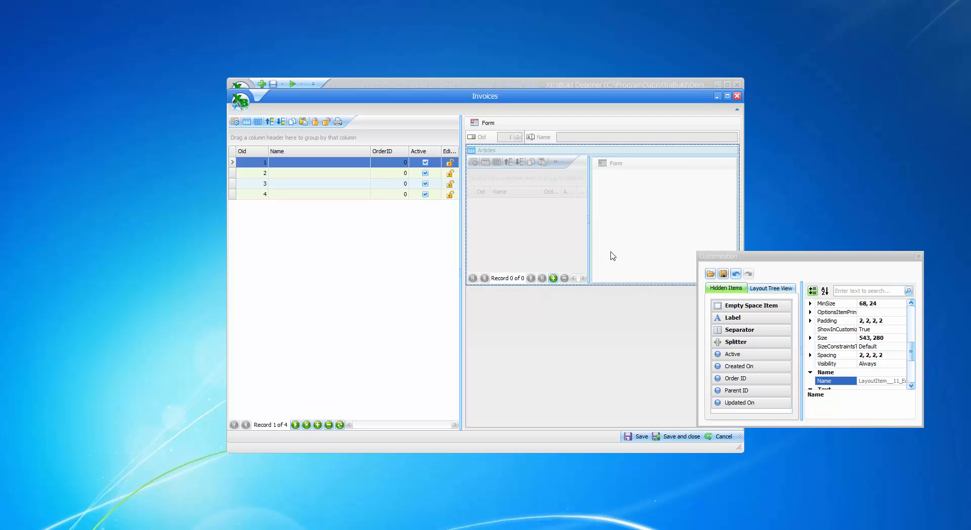
Step: Hide the empty space item below the Articles grid, close the customization and save the editor
right_click(584, 336)
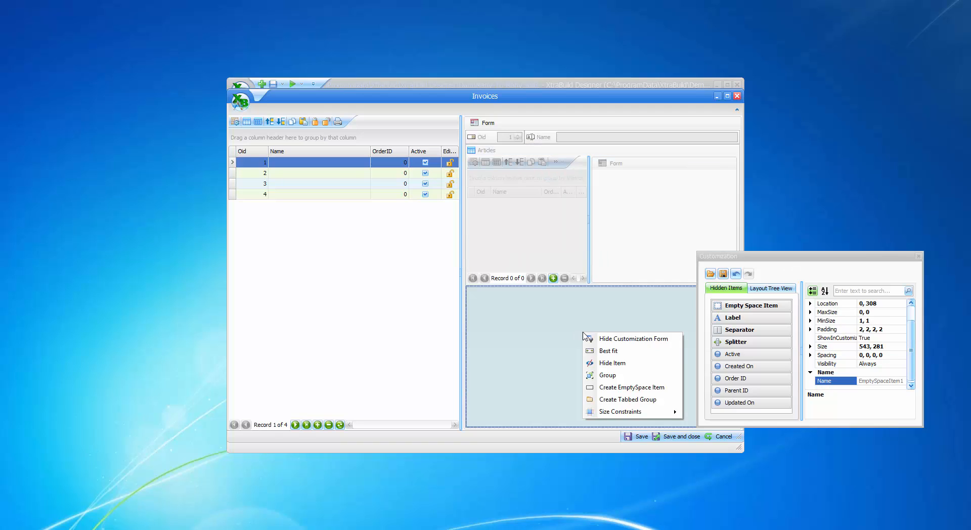
left_click(637, 365)
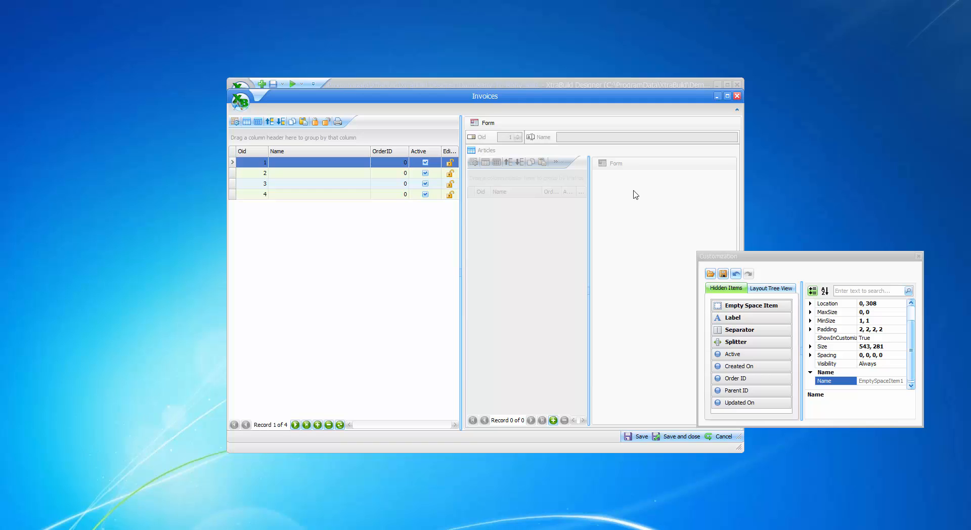
left_click(625, 169)
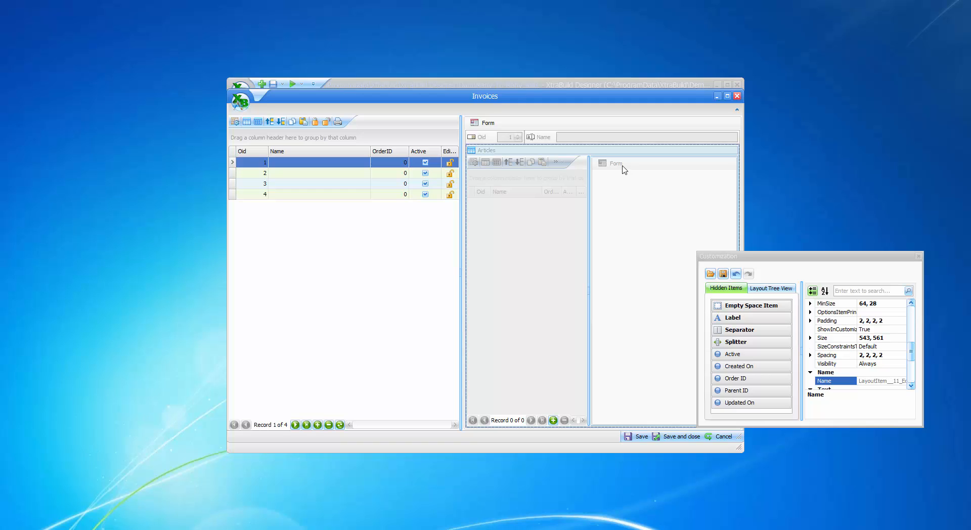
left_click(919, 255)
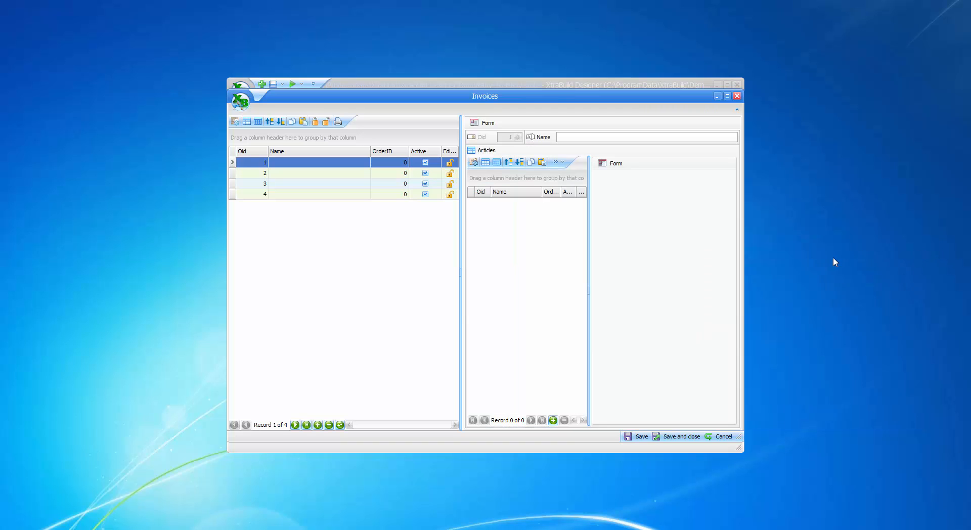
left_click(668, 437)
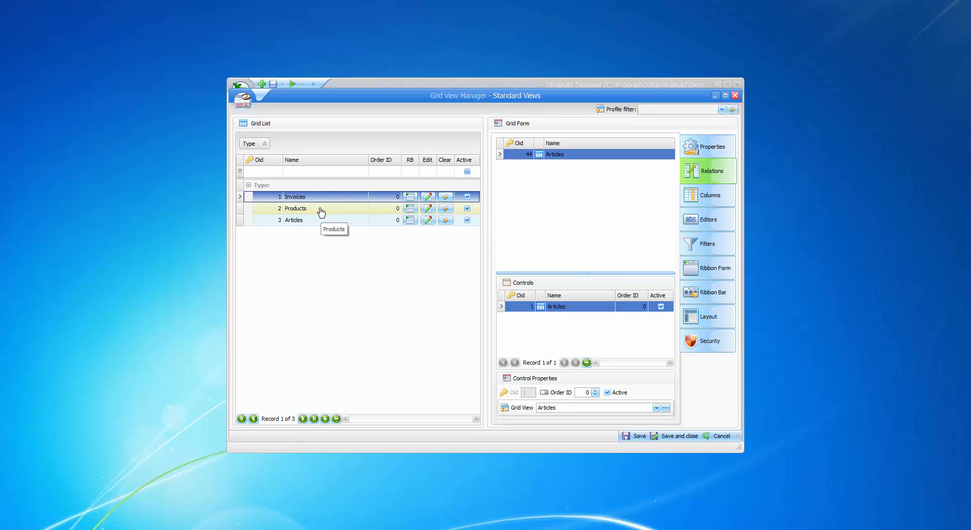
Step: Add a Lookup Grid control to the Articles grid view's Products relation
left_click(312, 222)
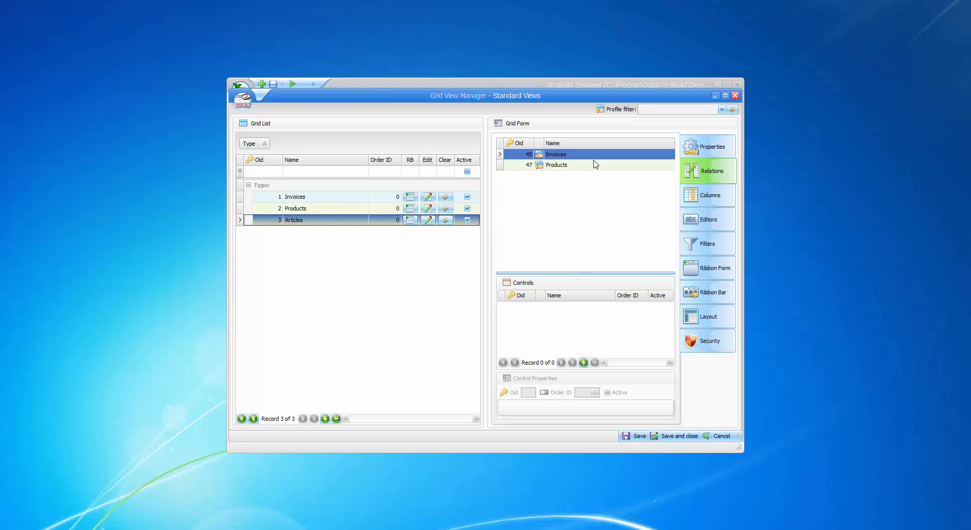
left_click(565, 167)
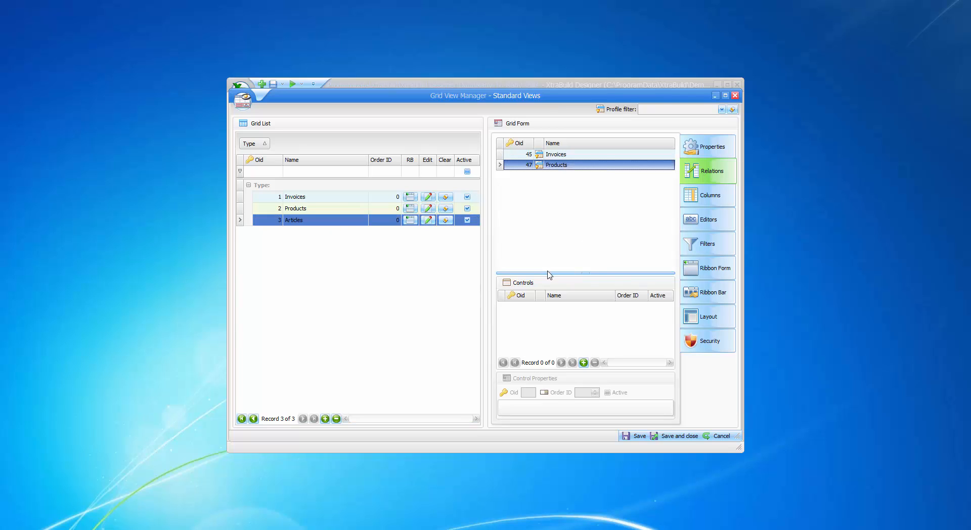
left_click(583, 362)
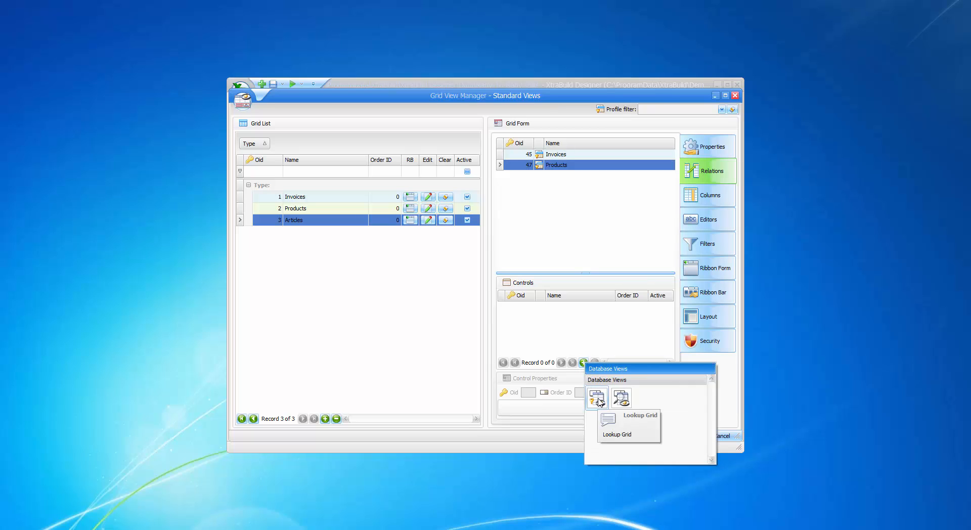
left_click(598, 399)
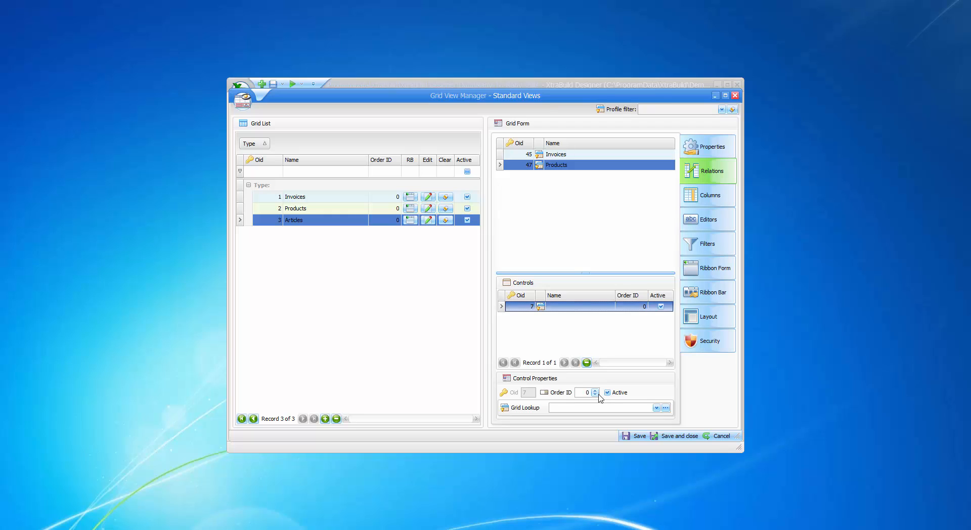
Step: Create a new lookup grid based on the Products table in the Lookup Grid View Manager and save it
left_click(656, 408)
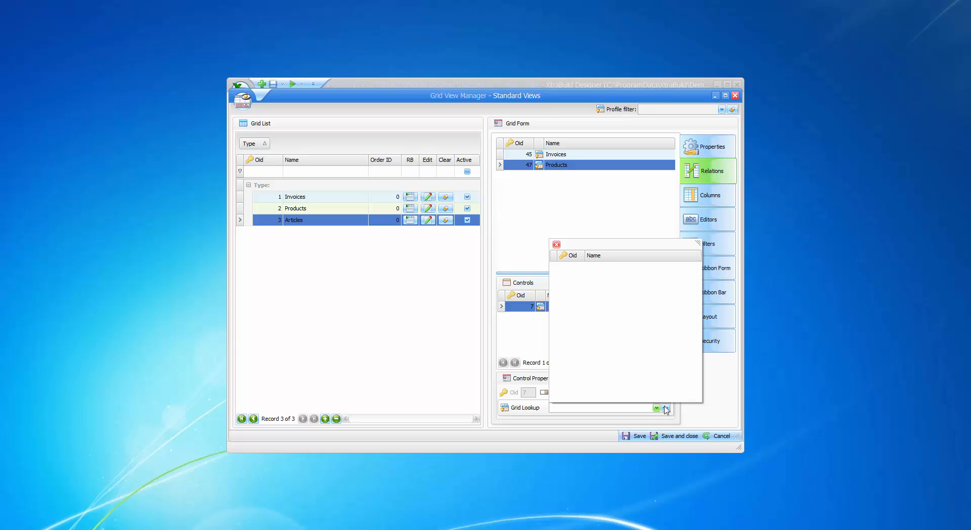
left_click(665, 408)
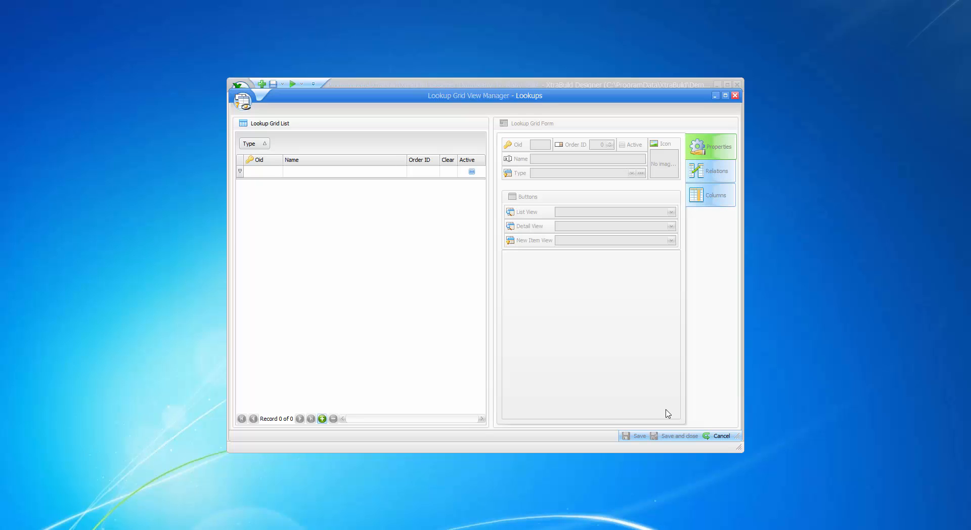
left_click(322, 419)
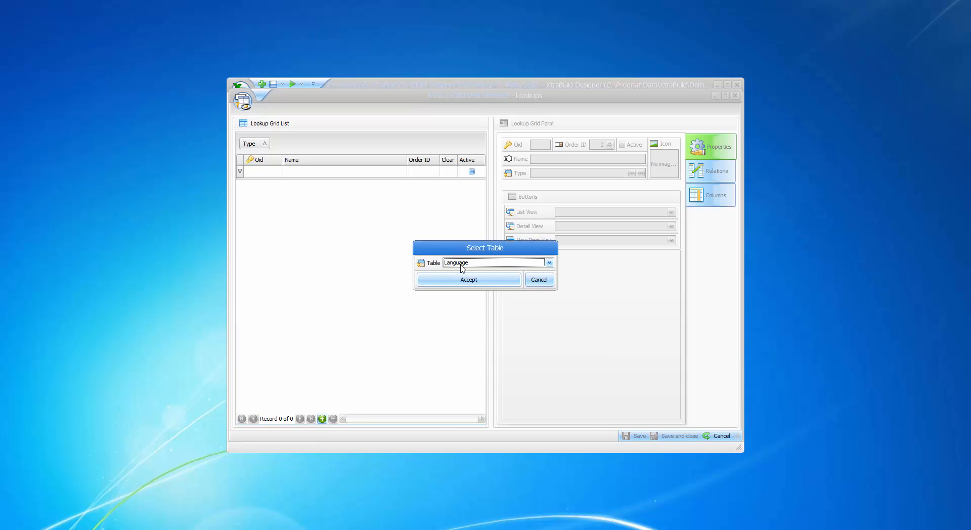
left_click(461, 268)
left_click(487, 310)
left_click(469, 280)
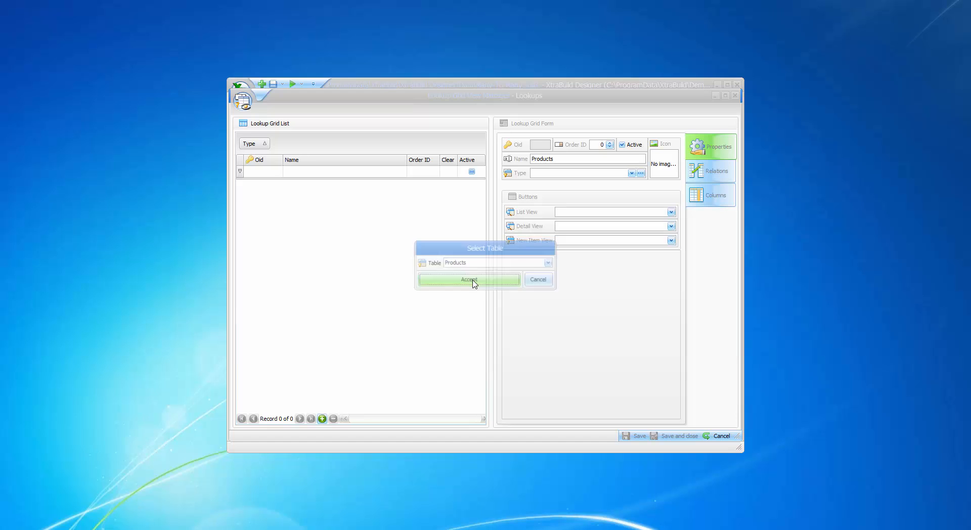
left_click(670, 434)
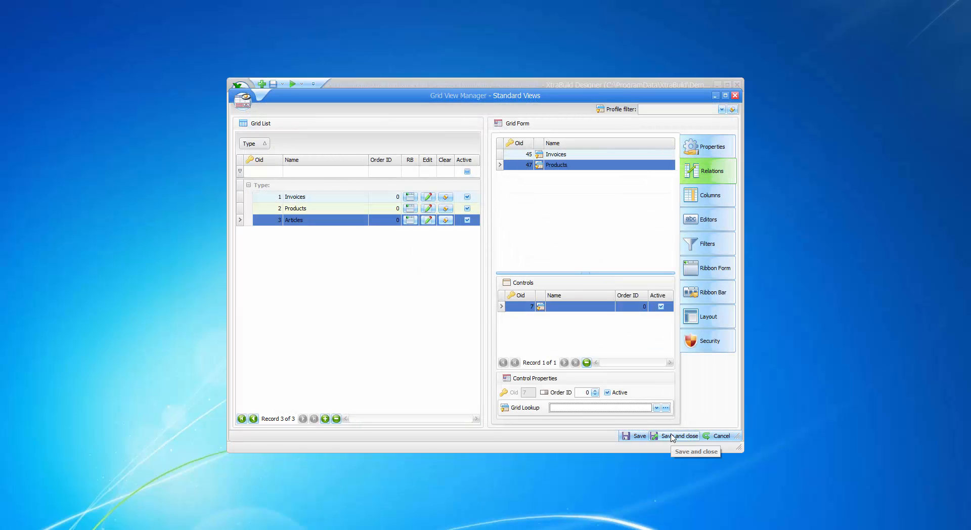
Step: Set the control's grid lookup to Products and save the grid view settings
left_click(657, 408)
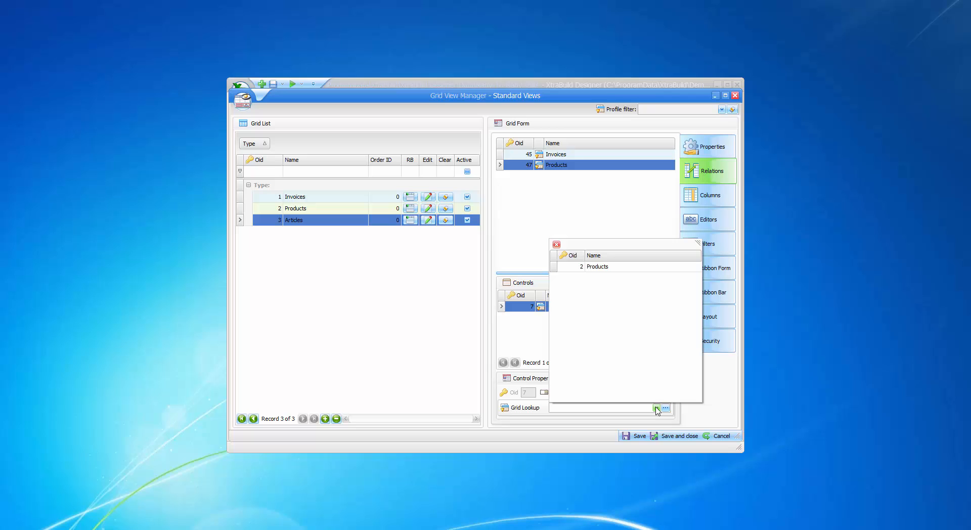
left_click(618, 267)
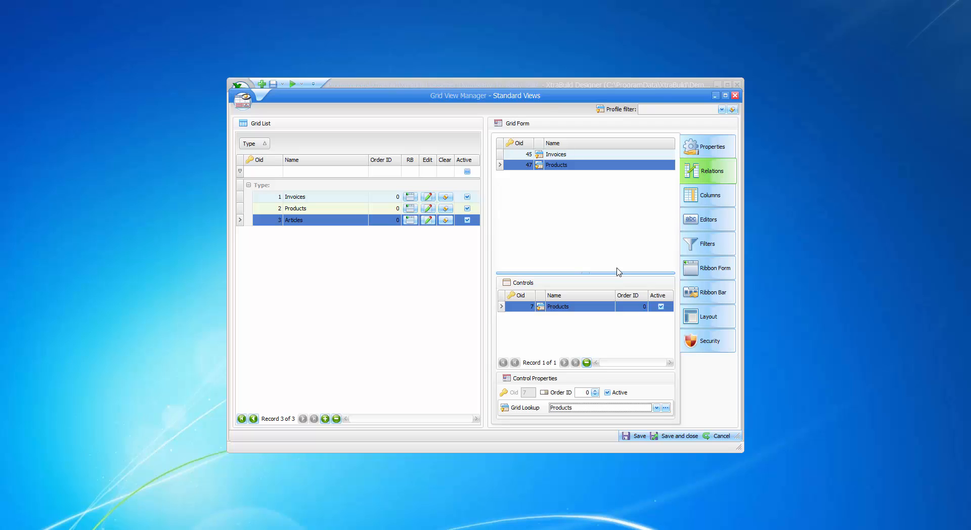
left_click(637, 437)
Step: Open the Invoices grid view editor and add the Products field to the Articles detail form layout
left_click(309, 199)
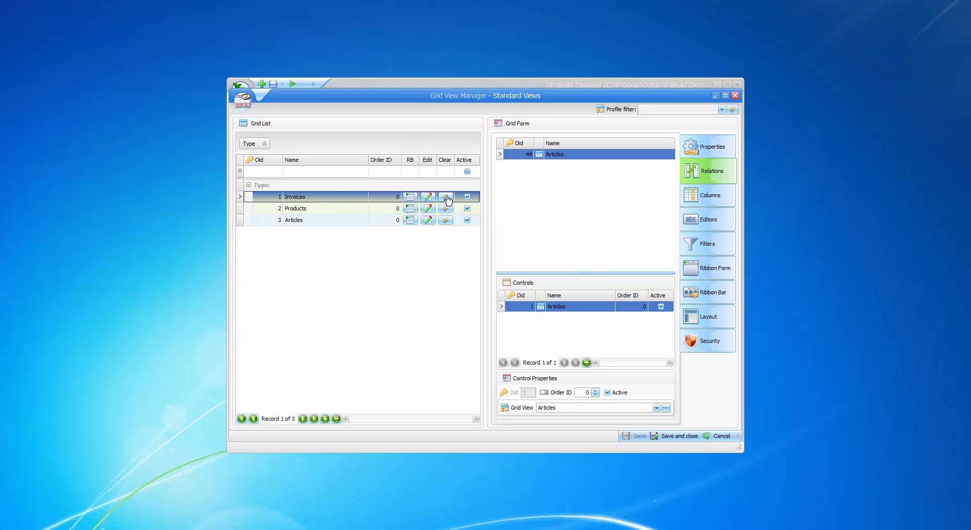
left_click(430, 197)
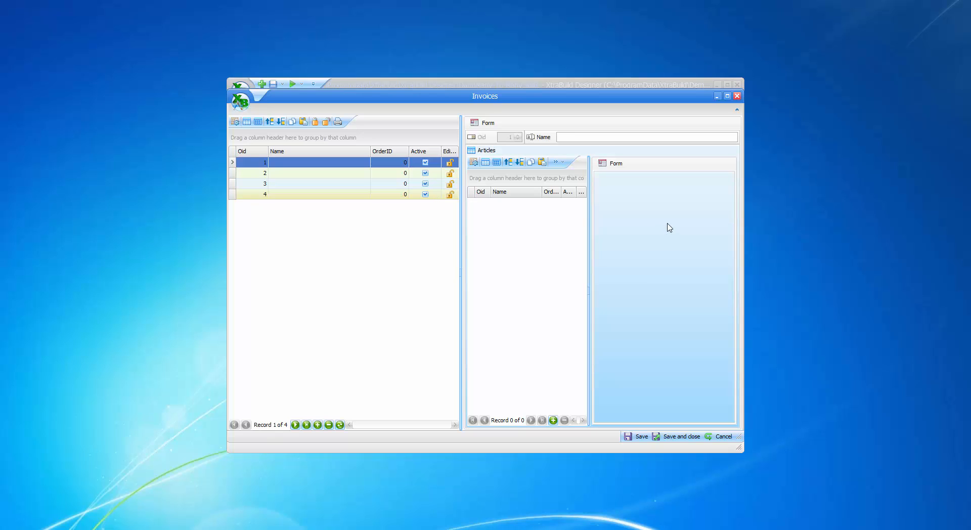
right_click(638, 200)
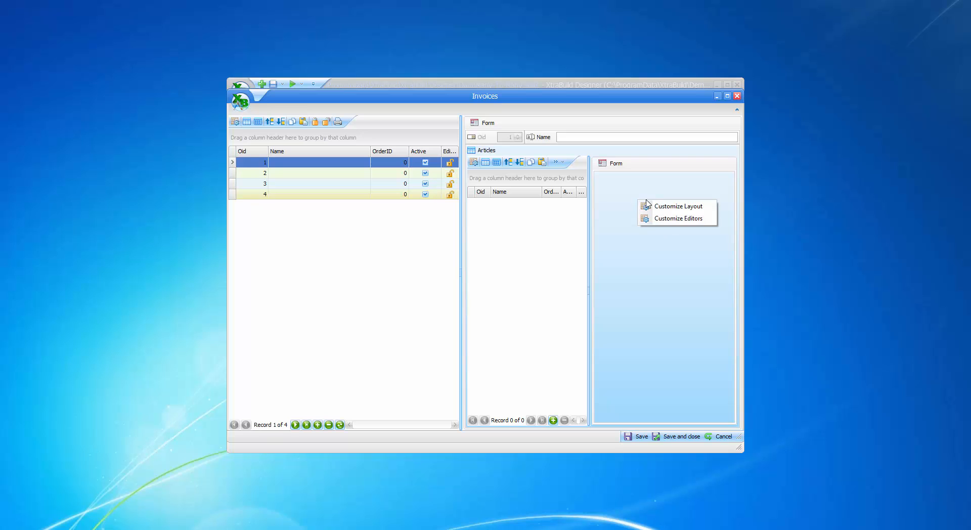
left_click(672, 207)
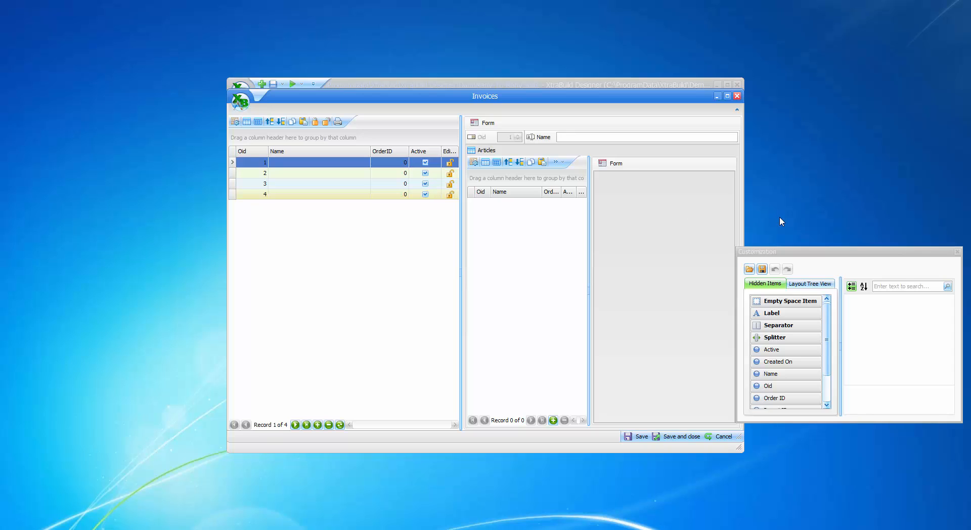
left_click_drag(828, 335, 828, 361)
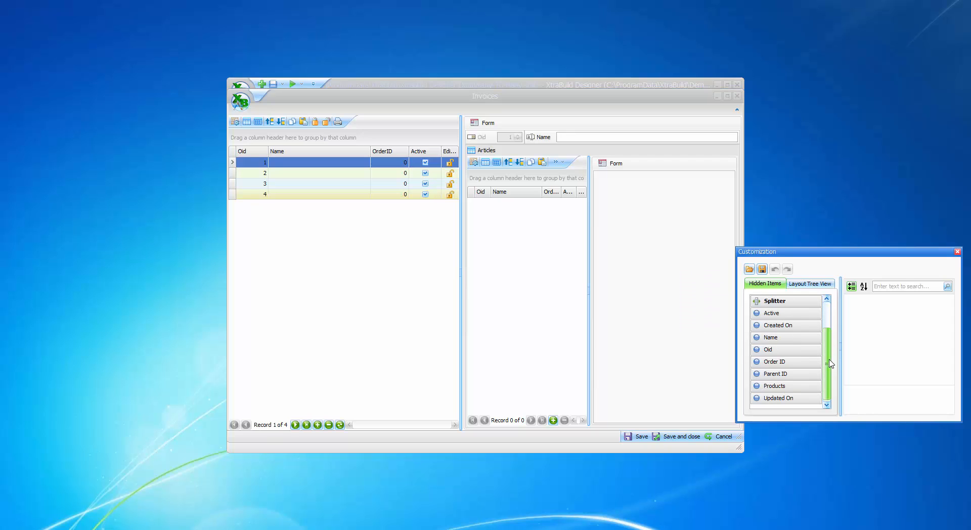
left_click_drag(795, 392, 659, 221)
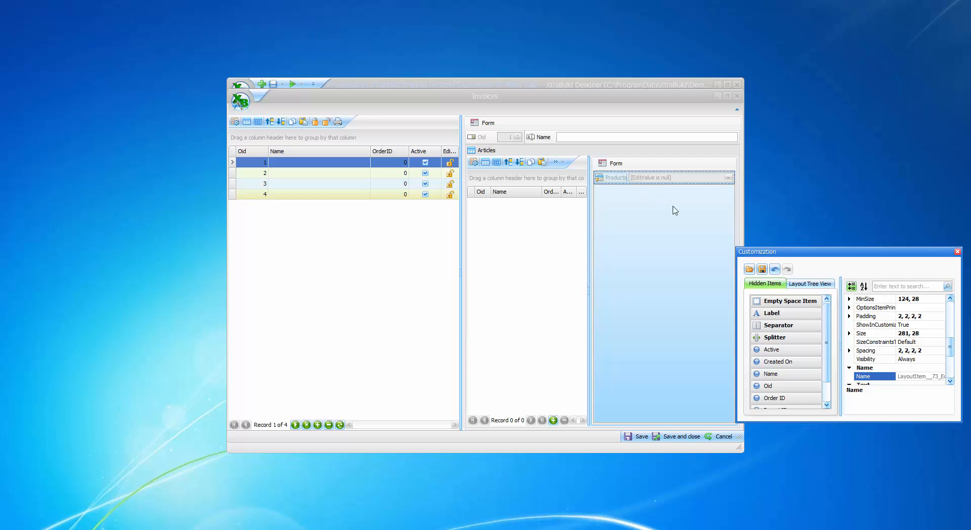
left_click(957, 252)
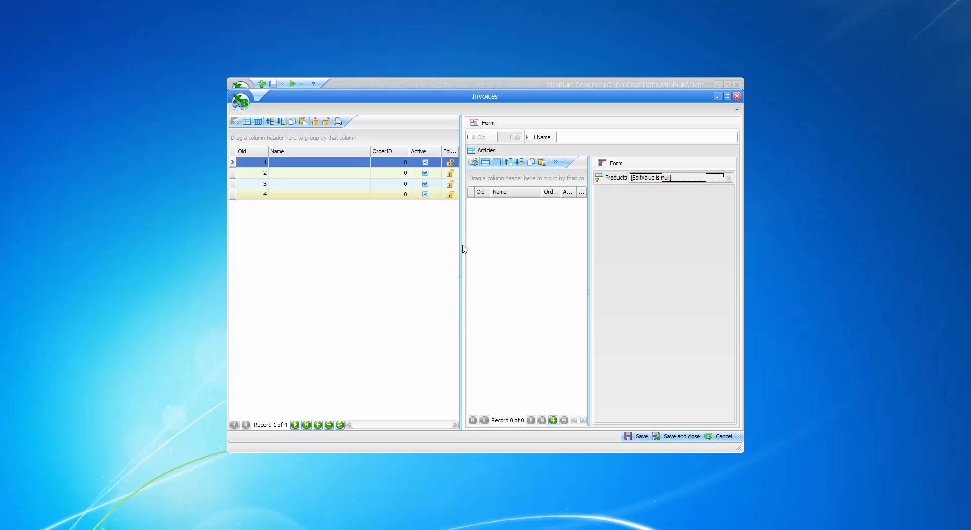
Step: Show the Products column in the Articles grid and remove its Name, OrderID, Active and Editable columns
left_click_drag(461, 245, 419, 247)
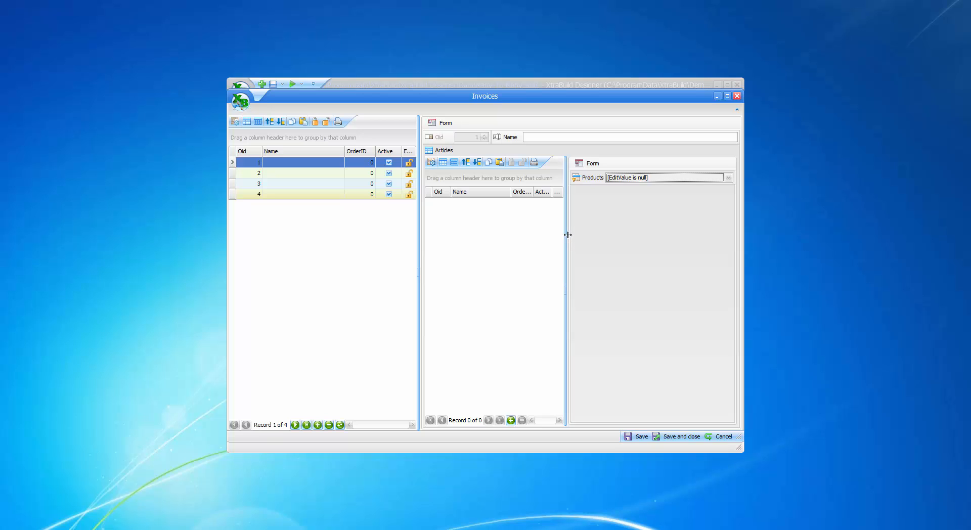
left_click_drag(566, 232, 608, 232)
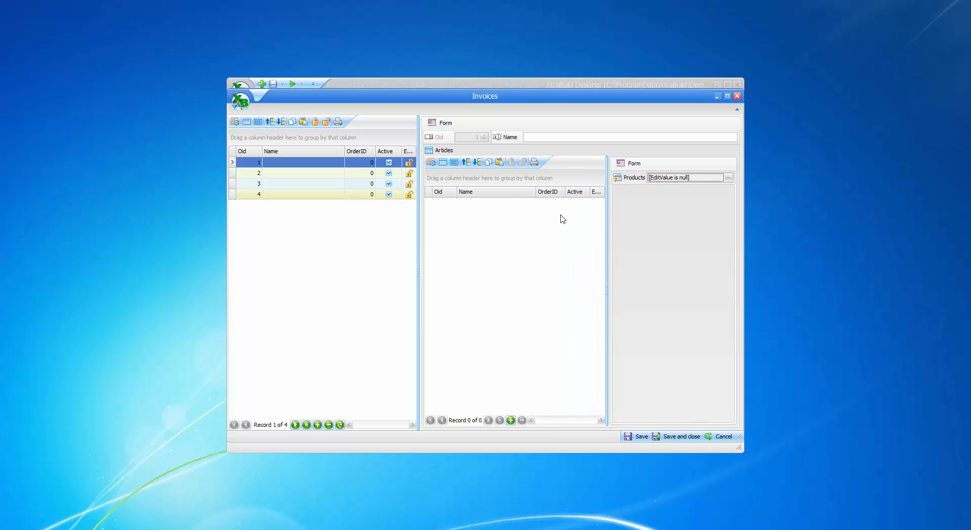
right_click(481, 198)
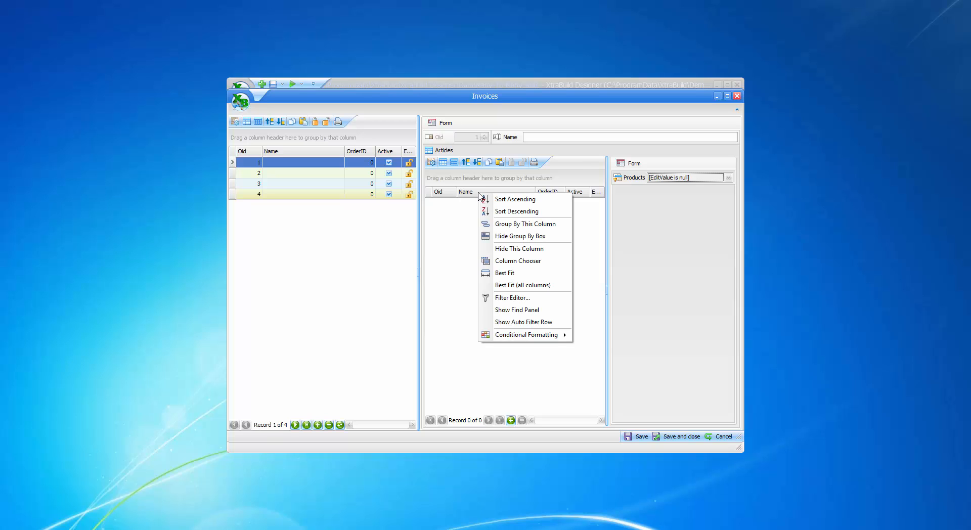
left_click(524, 261)
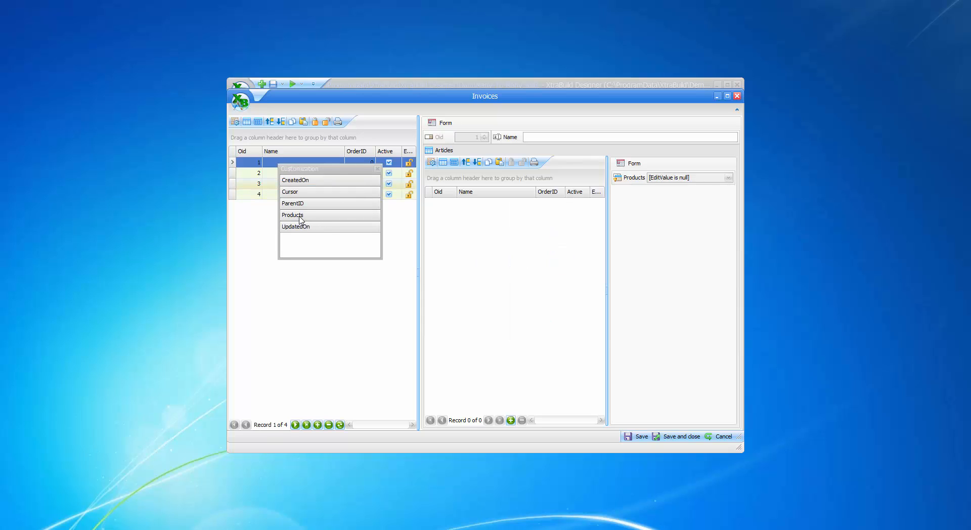
left_click_drag(300, 219, 430, 194)
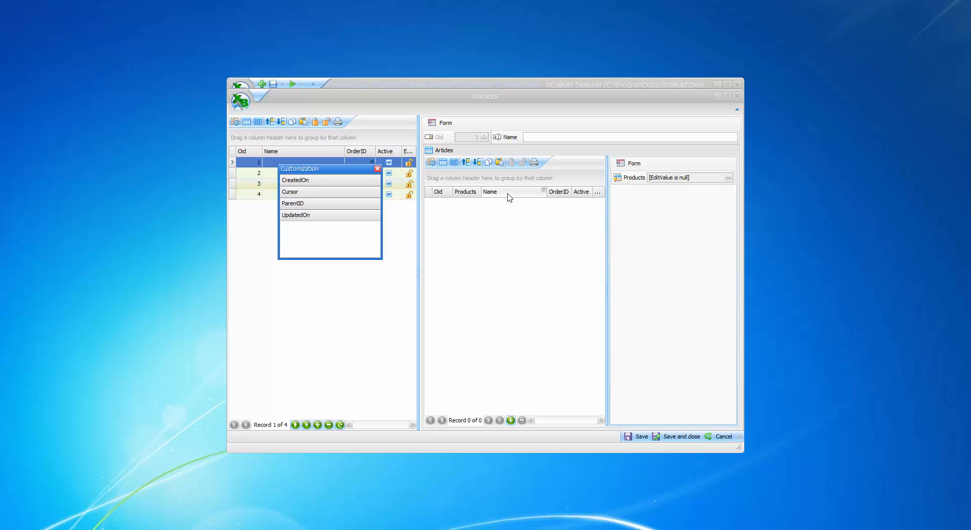
left_click_drag(509, 197, 500, 248)
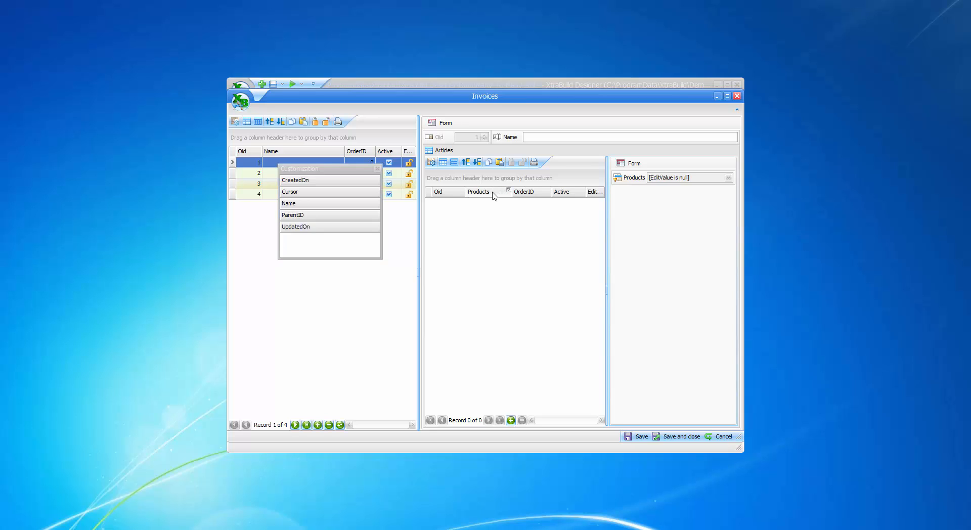
left_click_drag(523, 194, 539, 237)
left_click_drag(592, 191, 545, 238)
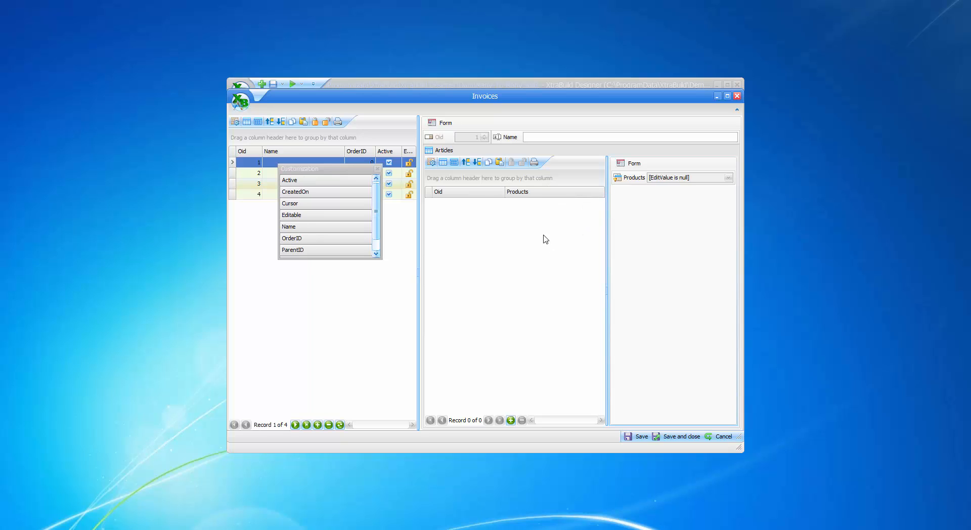
left_click_drag(504, 195, 471, 205)
left_click(377, 168)
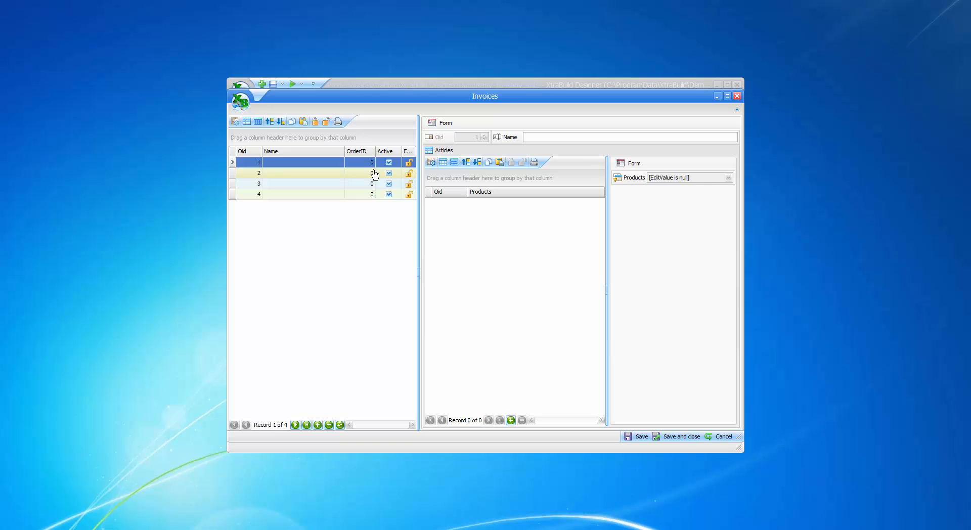
Step: Add a new article row, open its Products lookup, and save and close the Invoices editor
left_click(510, 421)
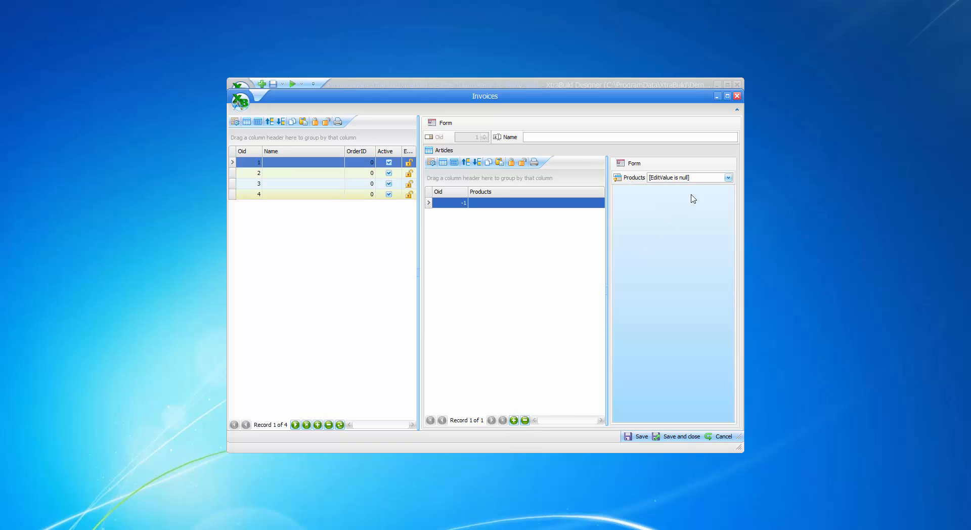
left_click(728, 178)
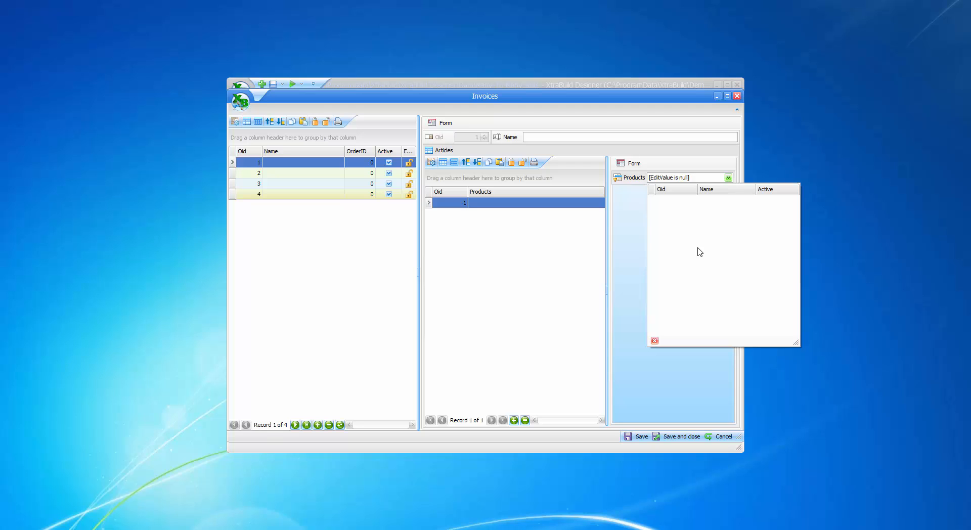
left_click(668, 439)
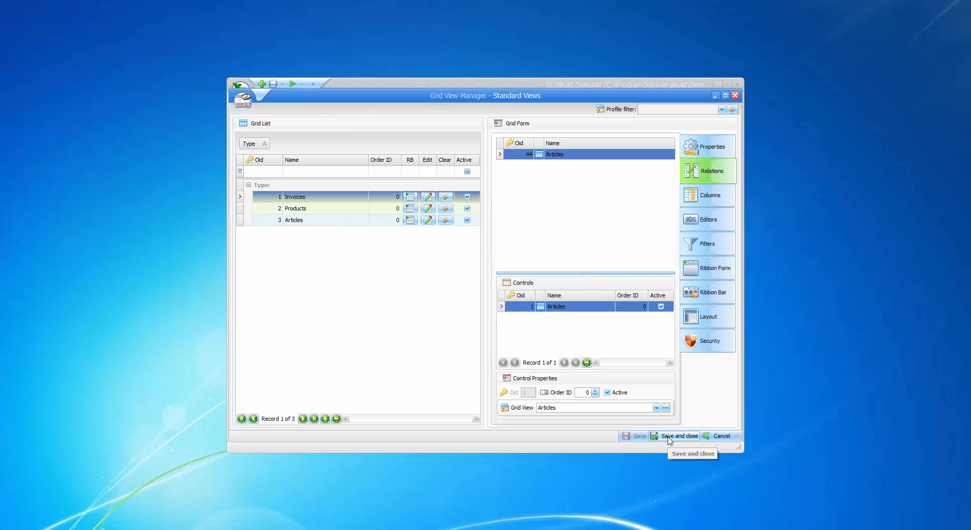
Step: Open the Products grid view editor and add three new product records
left_click(322, 208)
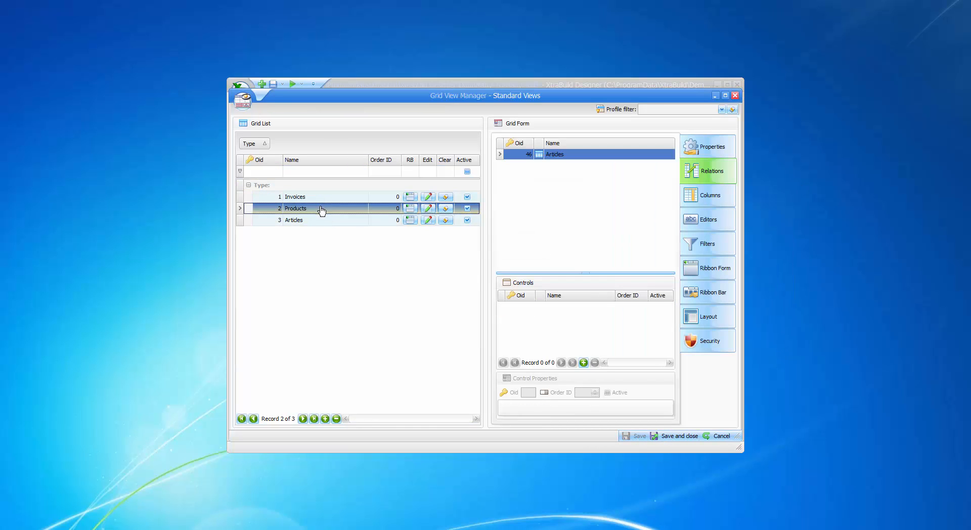
left_click(428, 209)
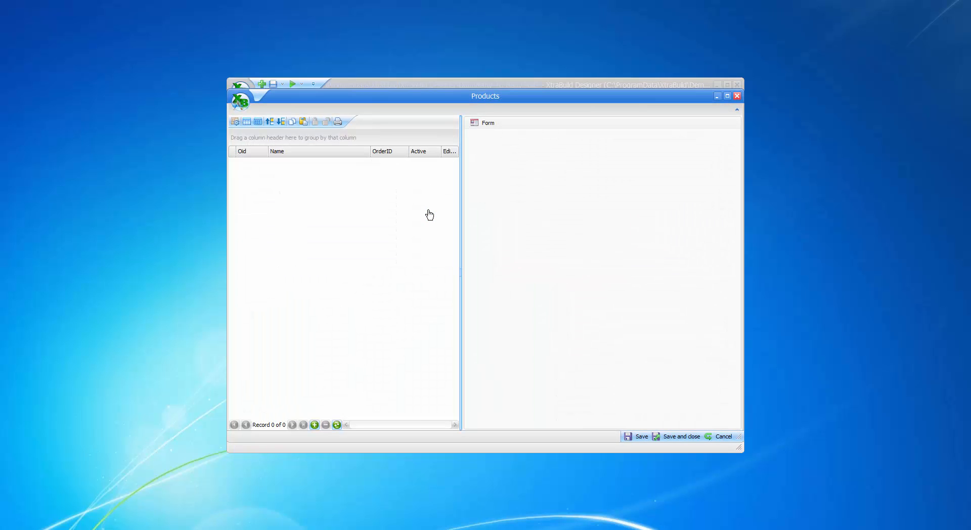
left_click(314, 425)
left_click(318, 427)
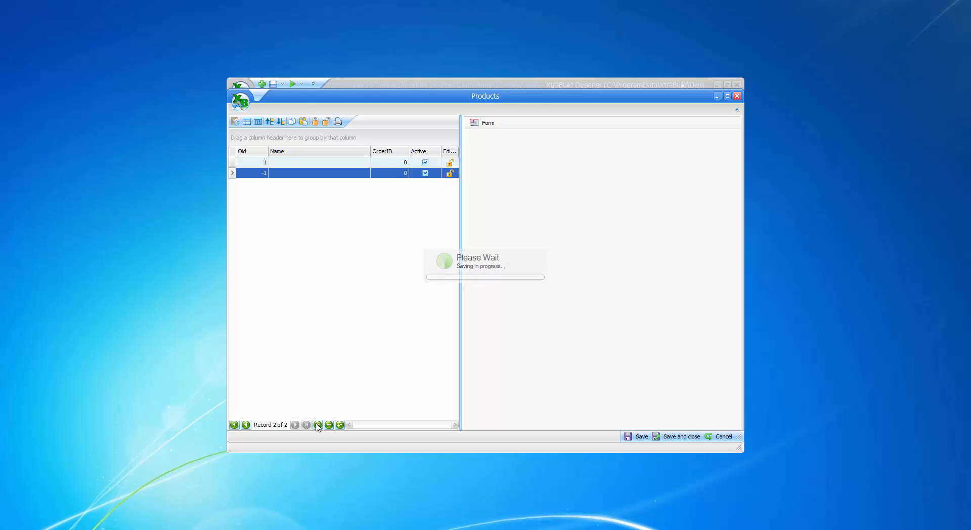
left_click(318, 427)
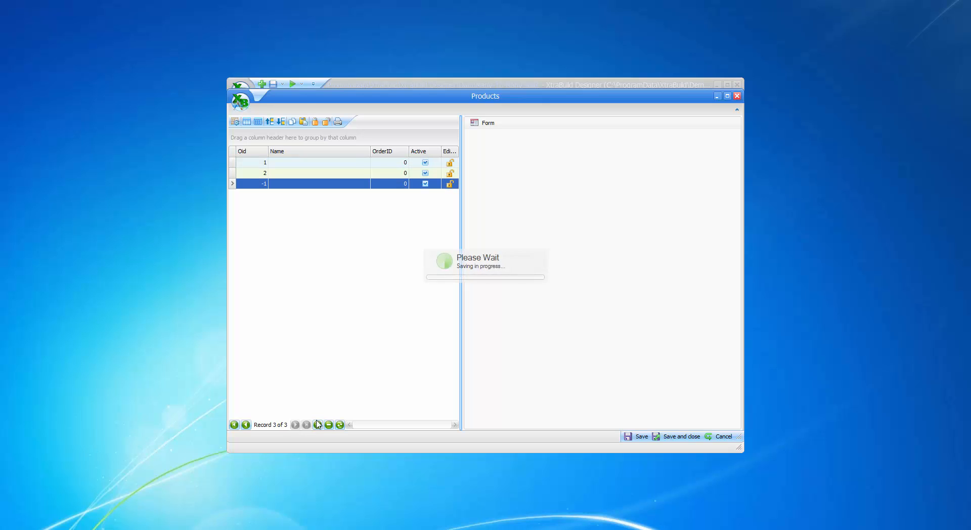
left_click(318, 163)
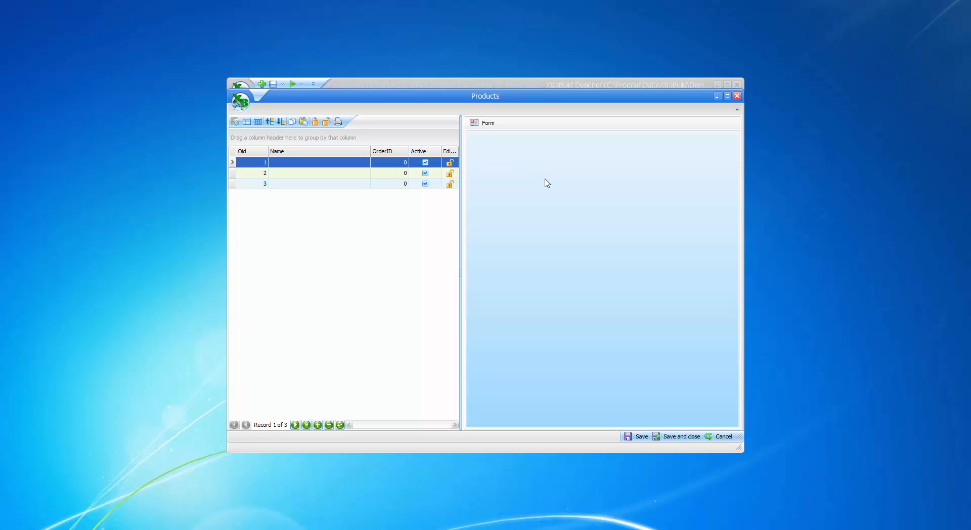
Step: Customize the Products form layout to show the Oid and Name fields
right_click(547, 183)
left_click(578, 187)
left_click_drag(763, 383, 599, 151)
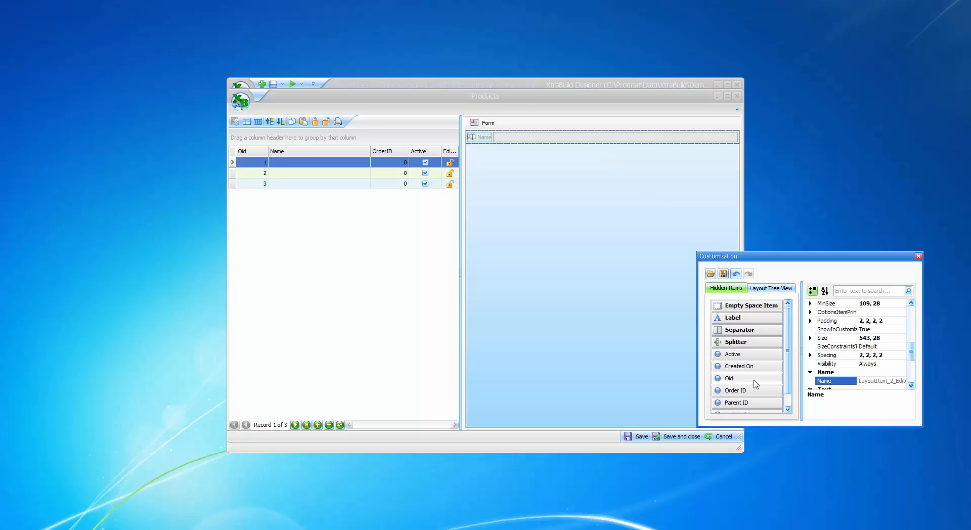
left_click_drag(747, 383, 493, 142)
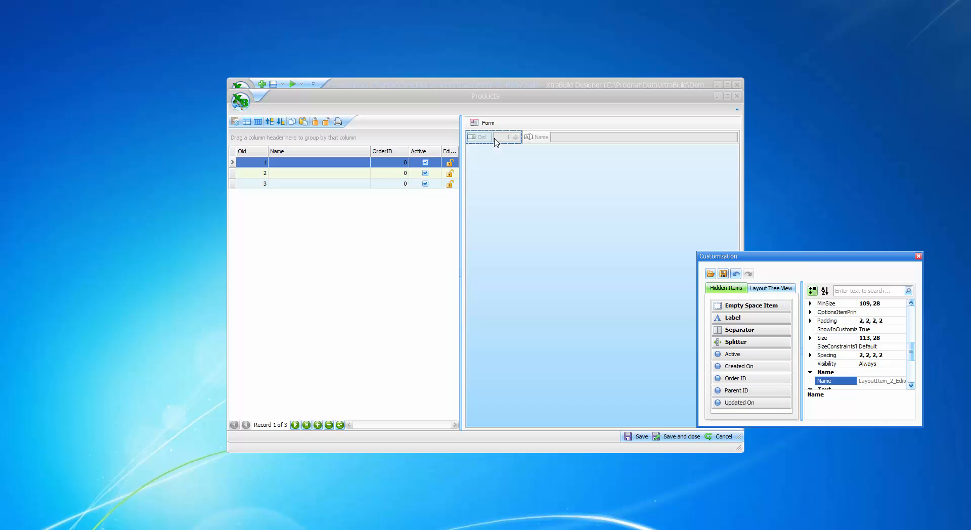
left_click(522, 135)
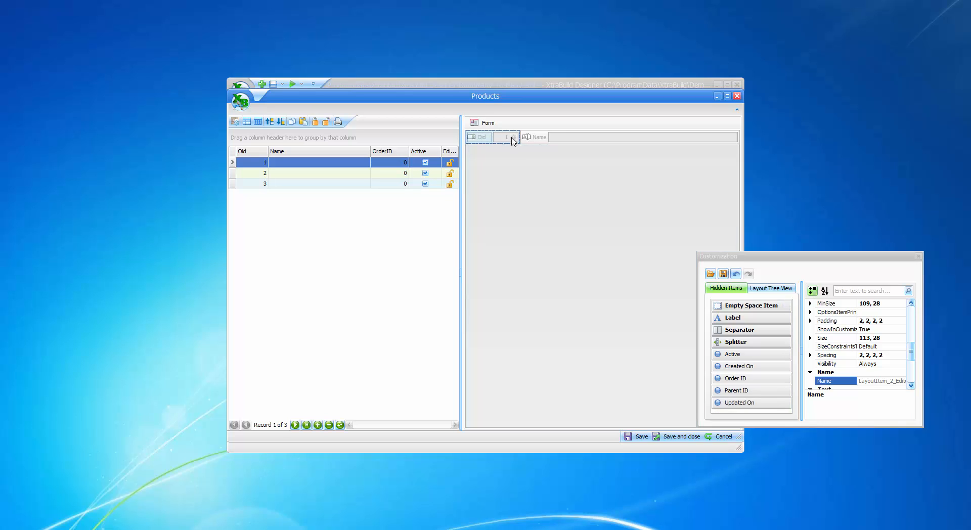
left_click(918, 257)
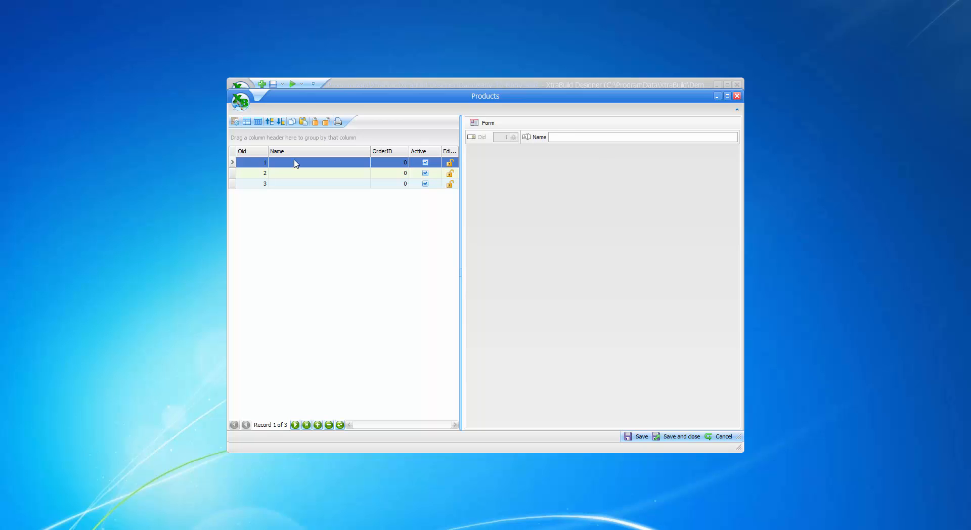
Step: Name the three products Product 1, Product 2 and Product 3, then save and close the Products editor
left_click(597, 137)
left_click(282, 173)
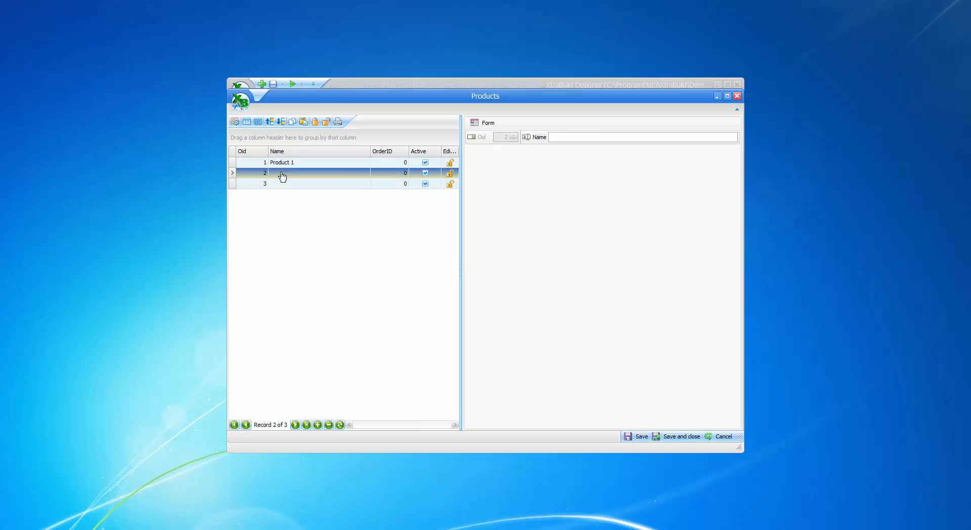
left_click(591, 139)
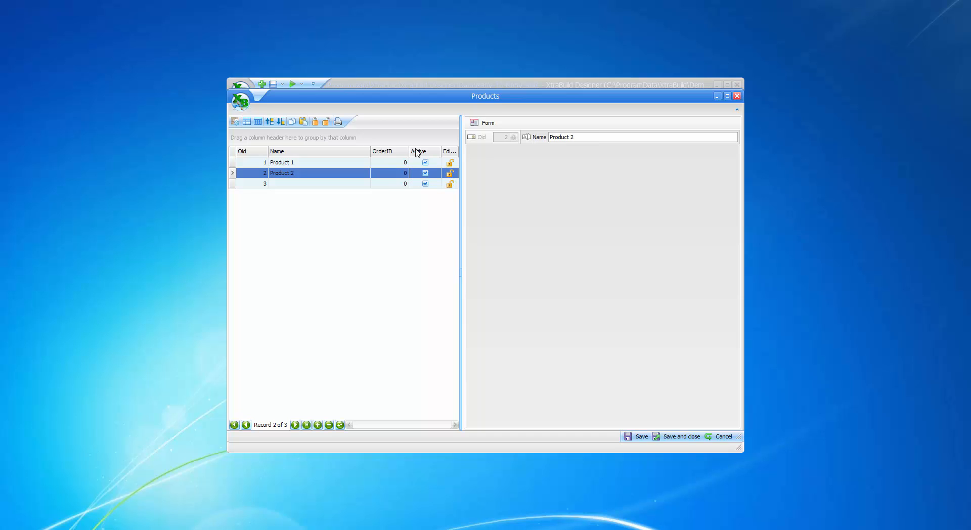
left_click(312, 185)
left_click(570, 137)
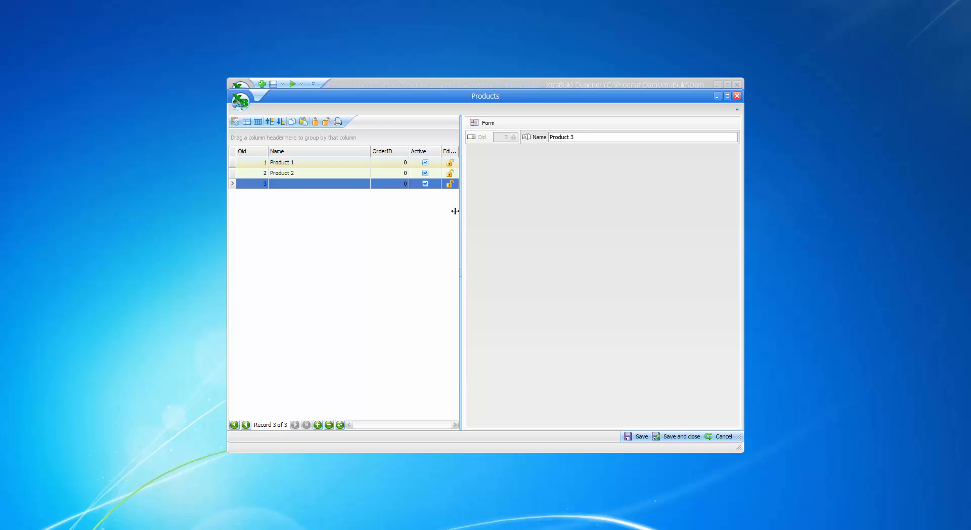
left_click(367, 265)
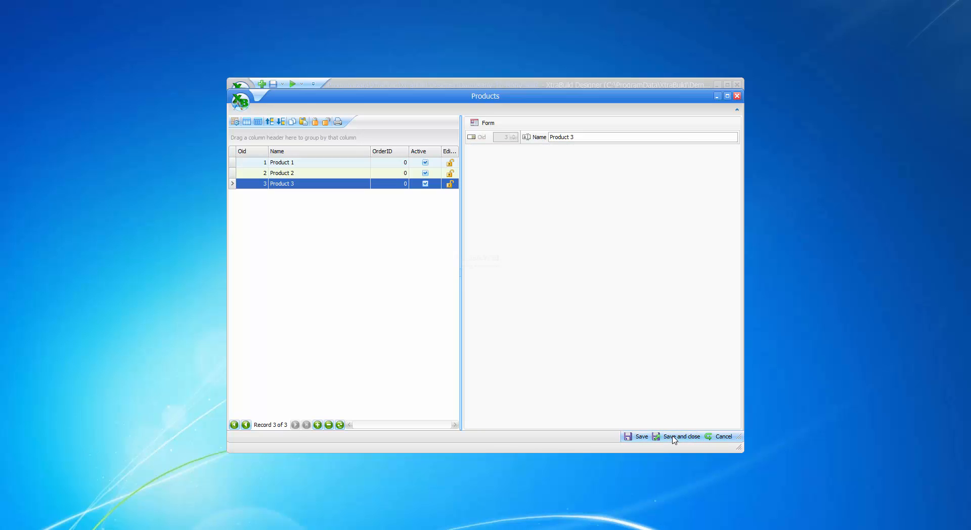
left_click(675, 437)
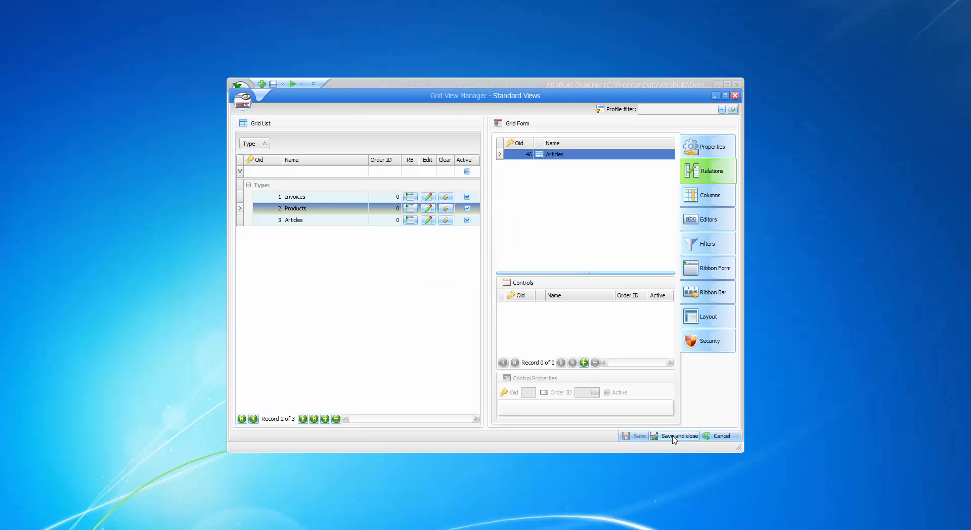
Step: Open the Invoices grid view editor, set the first invoice's article product to Product 1, and save
left_click(305, 197)
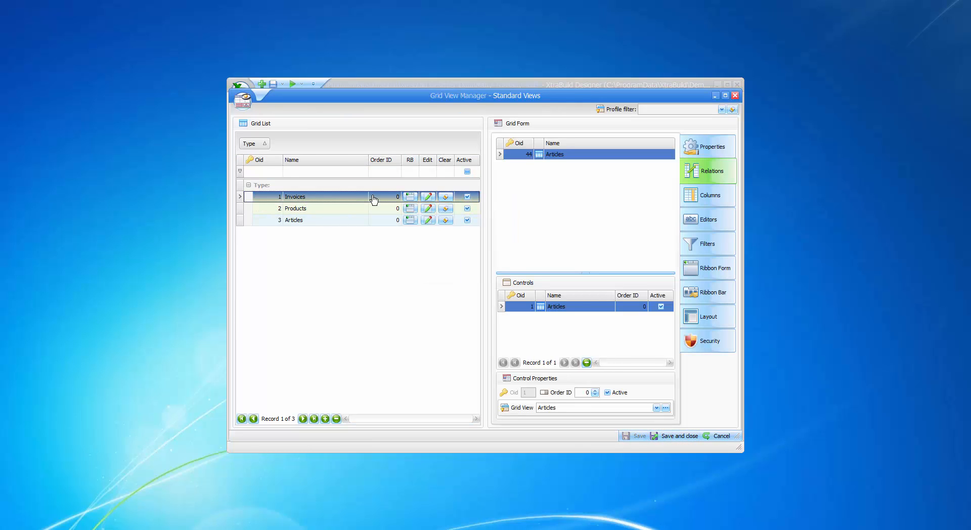
left_click(429, 197)
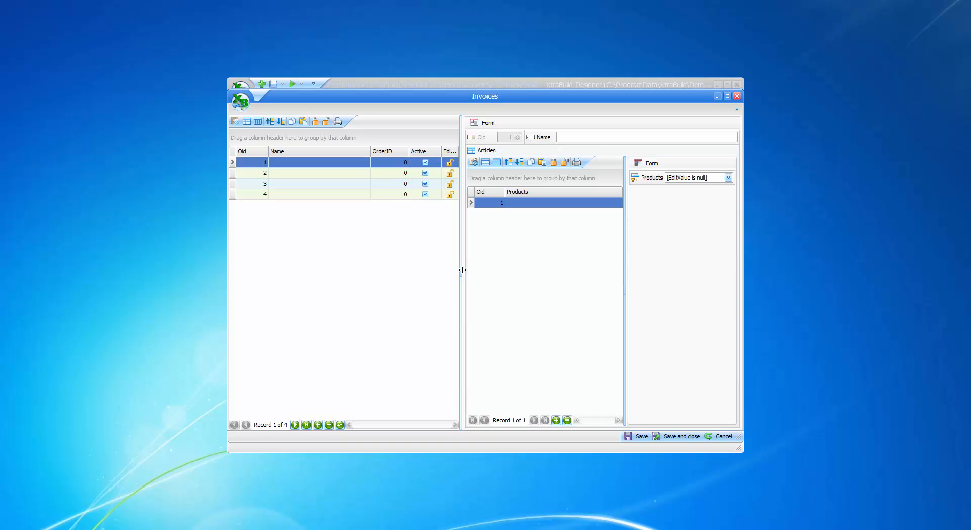
left_click_drag(461, 272, 417, 269)
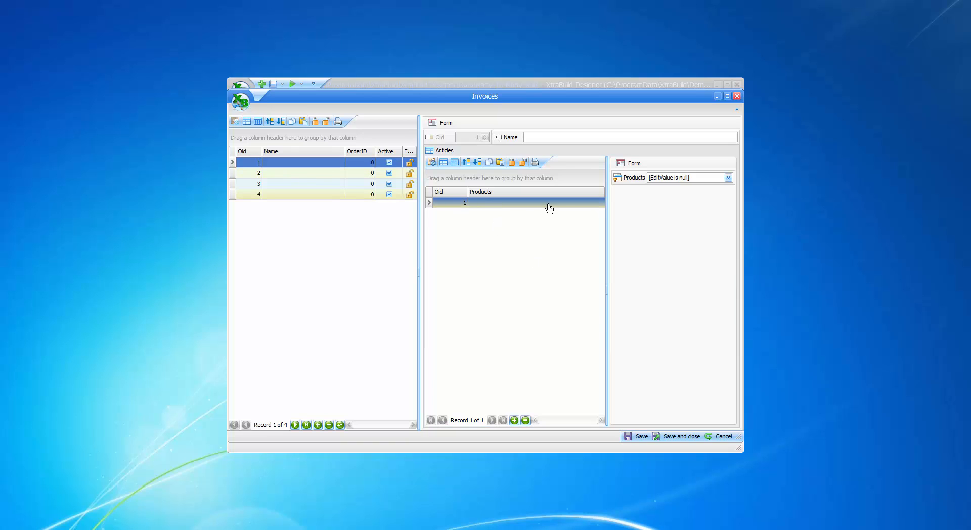
left_click(728, 177)
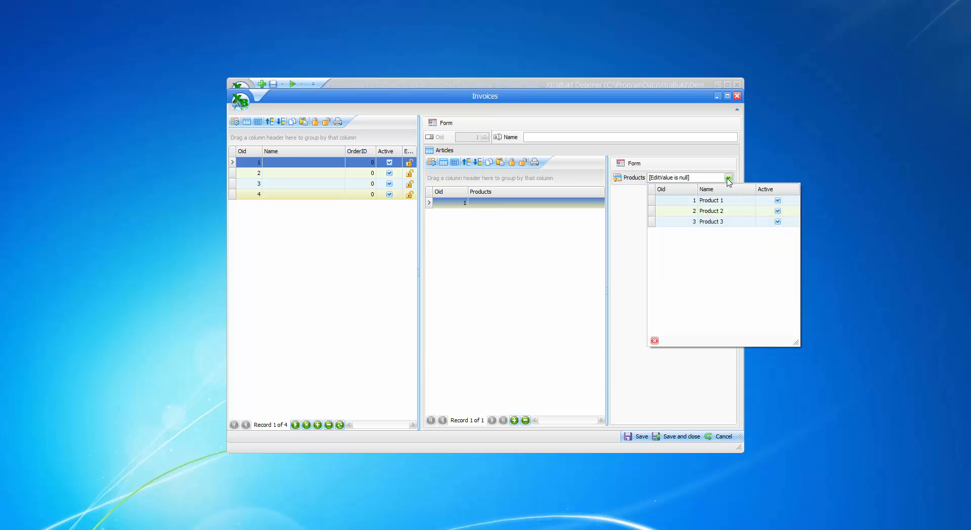
left_click(713, 200)
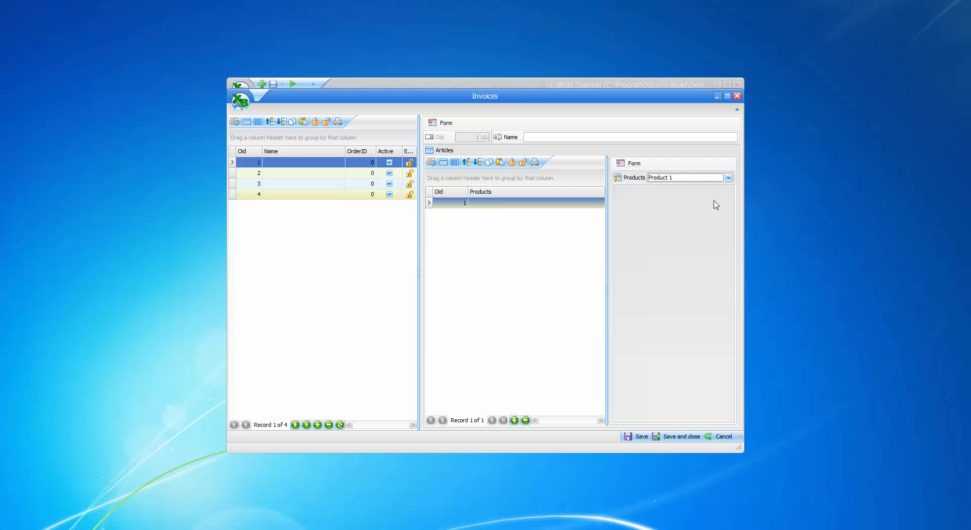
left_click(636, 436)
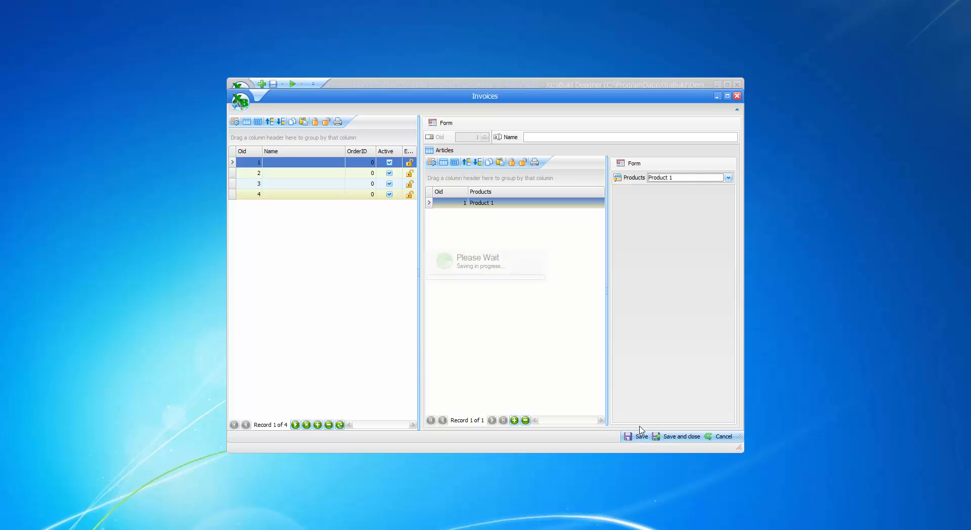
Step: Add two more article rows to the first invoice, assign Product 2 to the second one, and save
left_click(514, 420)
left_click(514, 420)
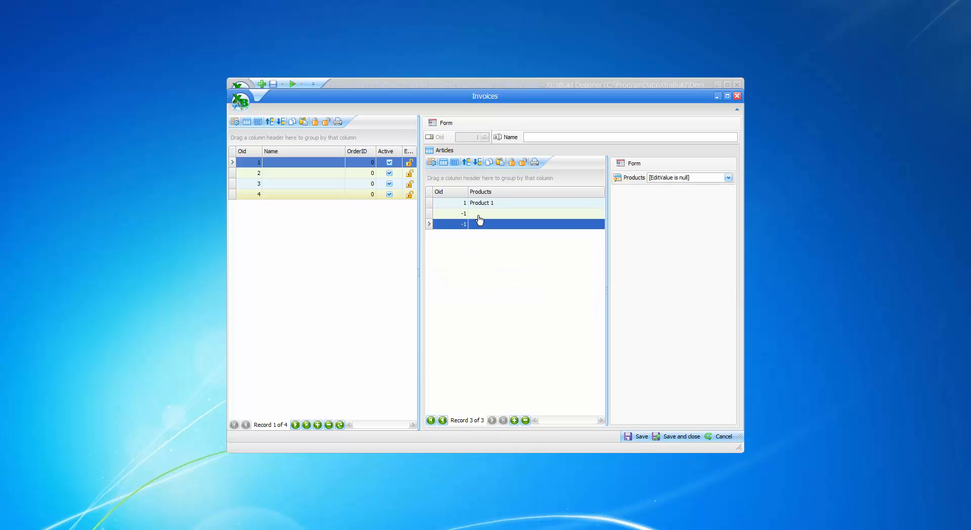
left_click(484, 218)
left_click(728, 178)
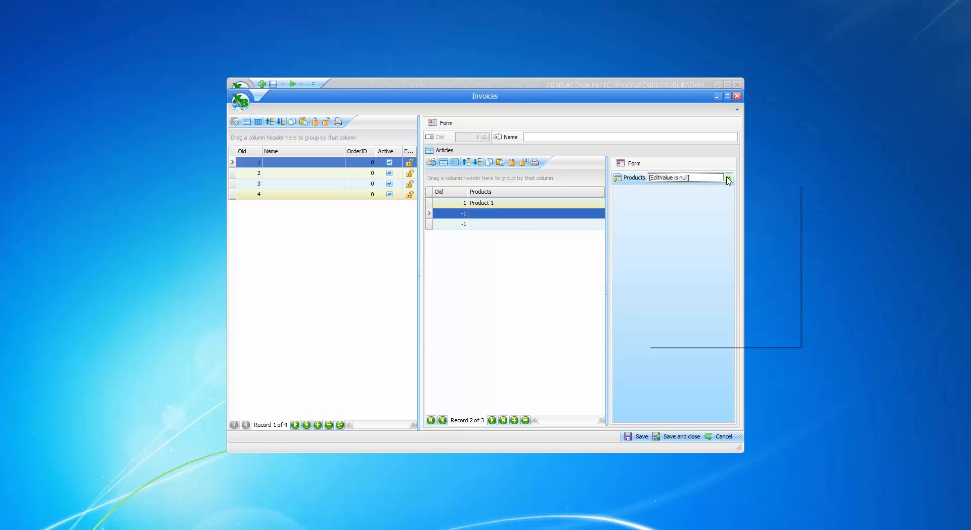
left_click(720, 215)
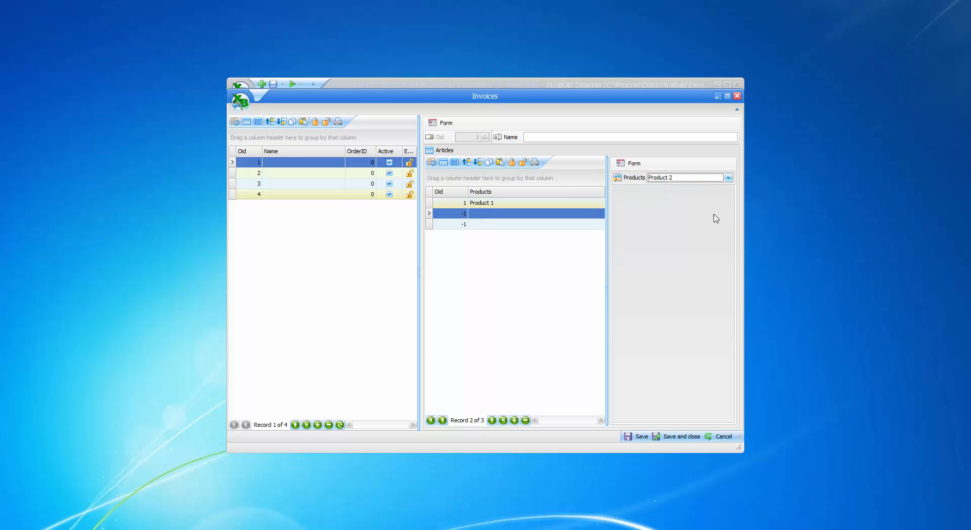
left_click(630, 437)
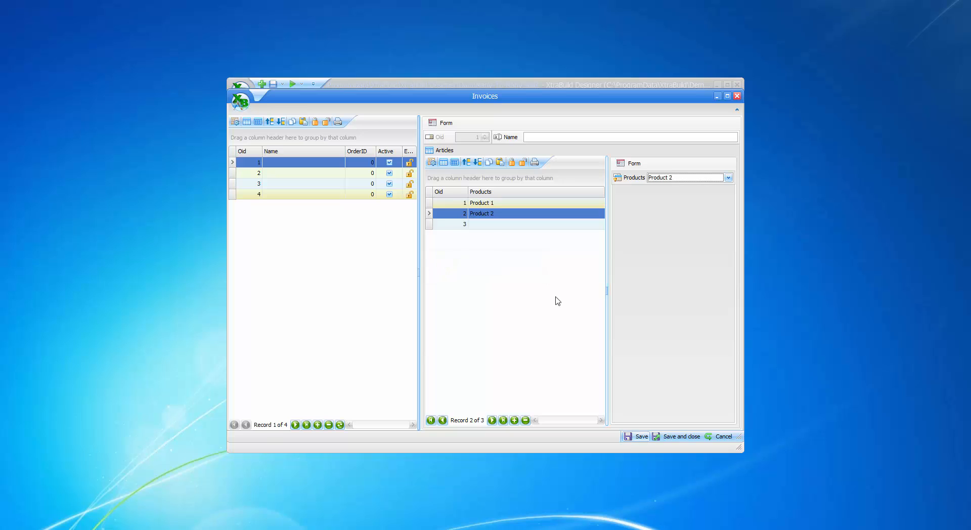
Step: Assign Product 3 to the first invoice's third article row and save
left_click(488, 226)
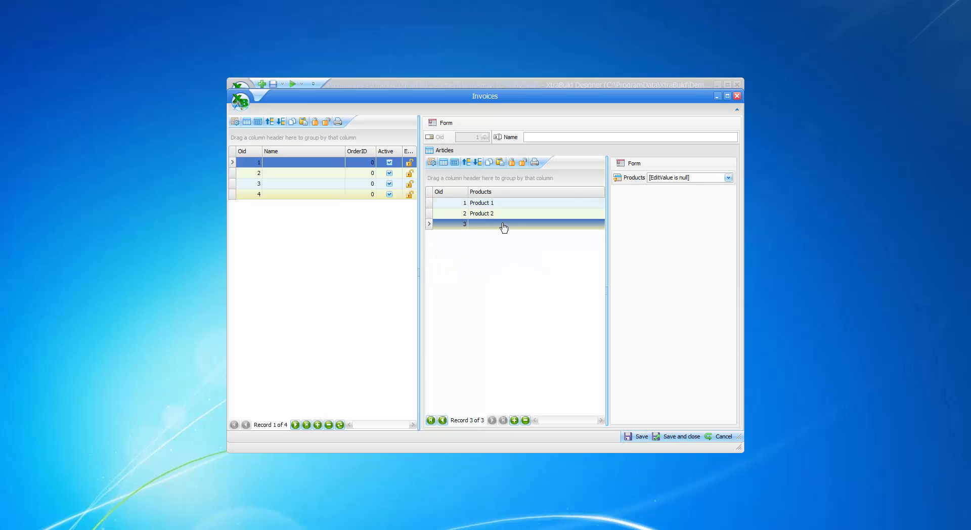
left_click(674, 180)
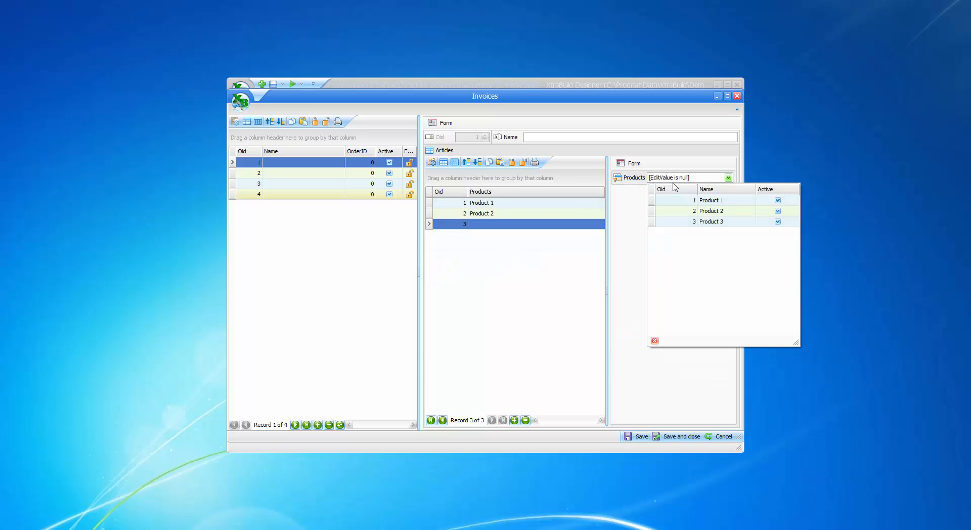
left_click(706, 223)
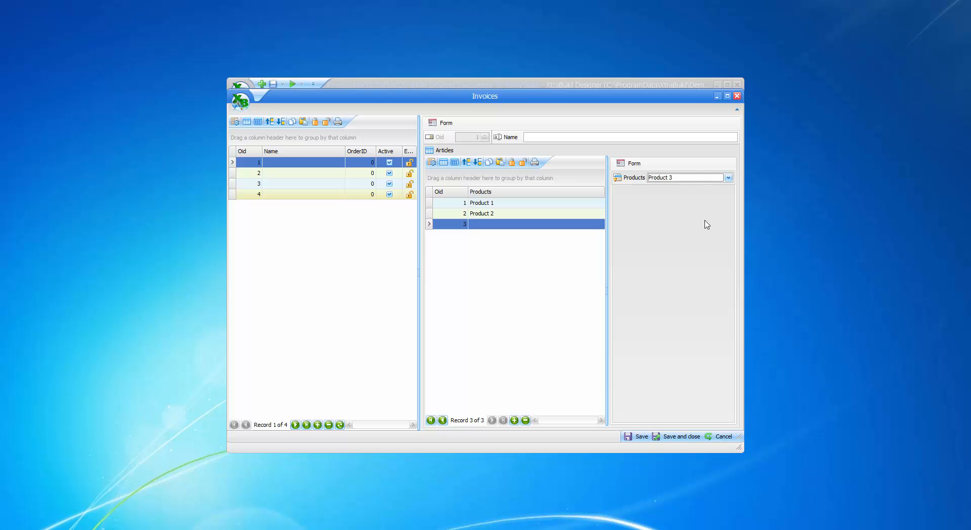
left_click(630, 438)
Step: Add an article to the second invoice with Product 1 as its product and save
left_click(280, 176)
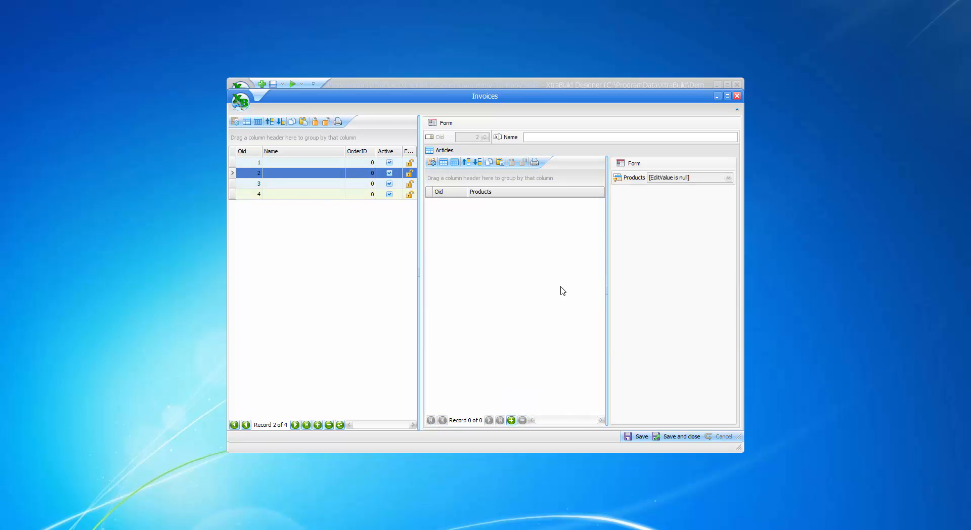
left_click(511, 421)
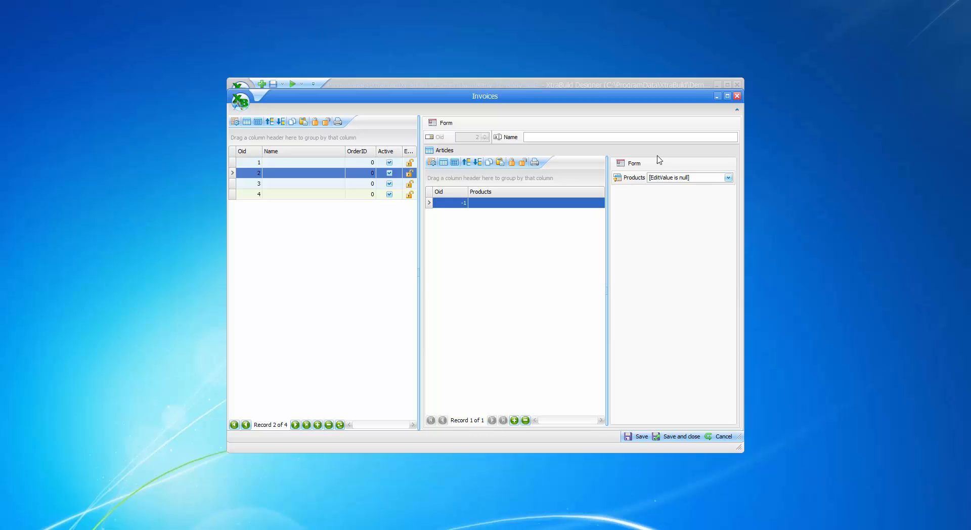
left_click(673, 179)
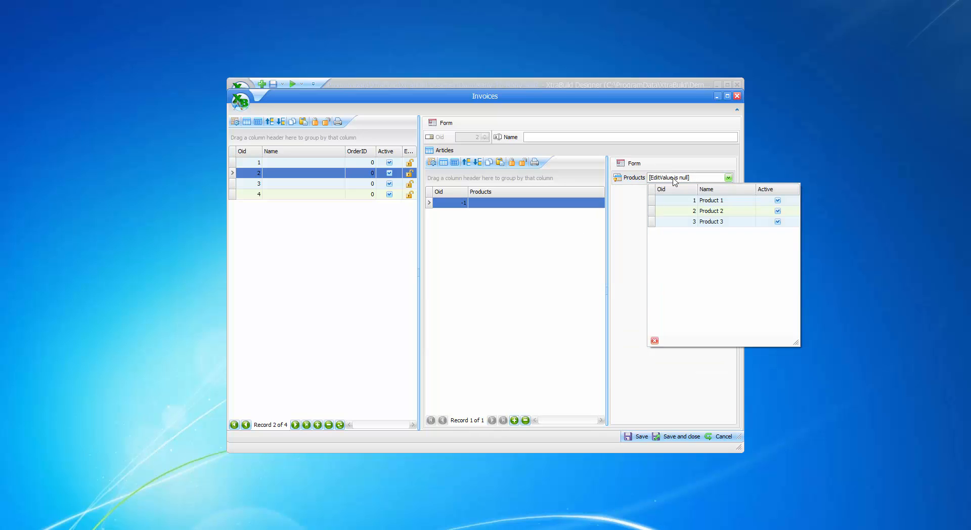
left_click(712, 202)
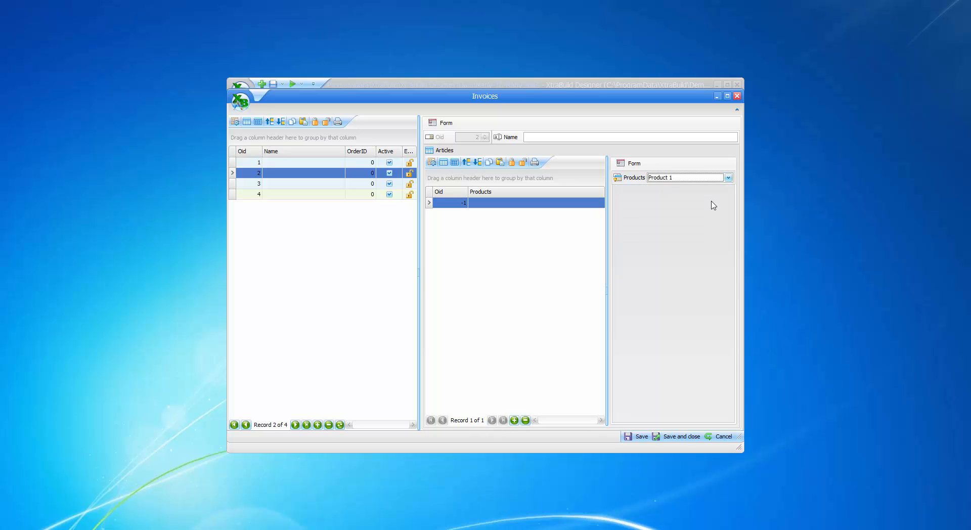
left_click(633, 434)
Step: Browse the other invoices' articles, then save and close the Invoices editor and the Grid View Manager
left_click(273, 188)
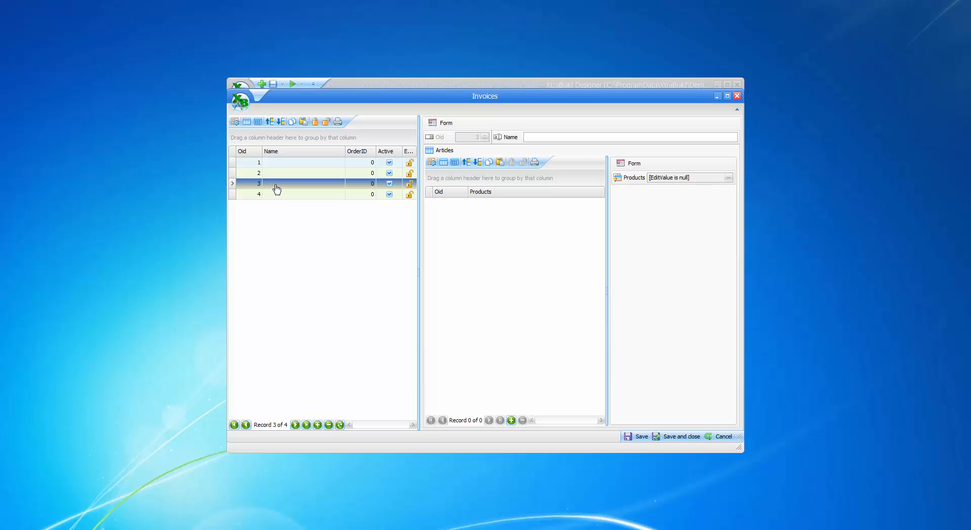
left_click(277, 194)
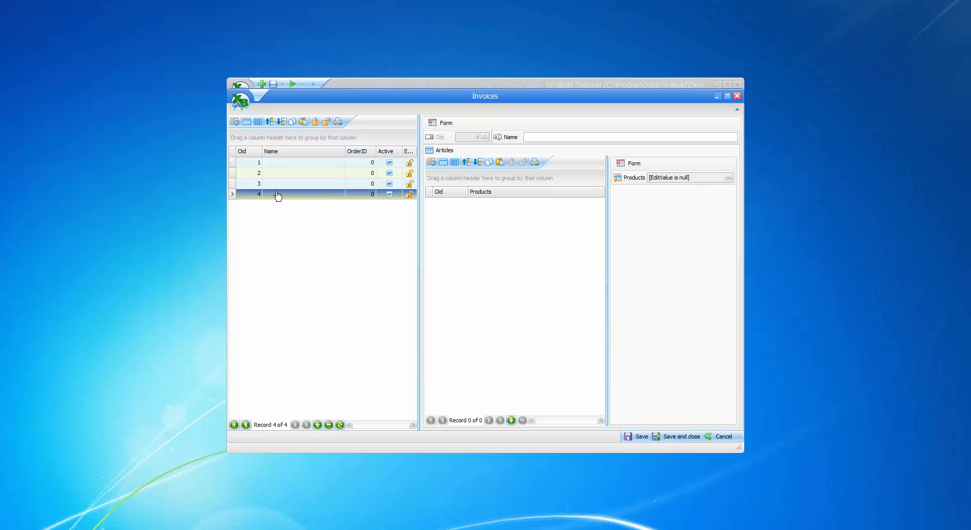
left_click(277, 164)
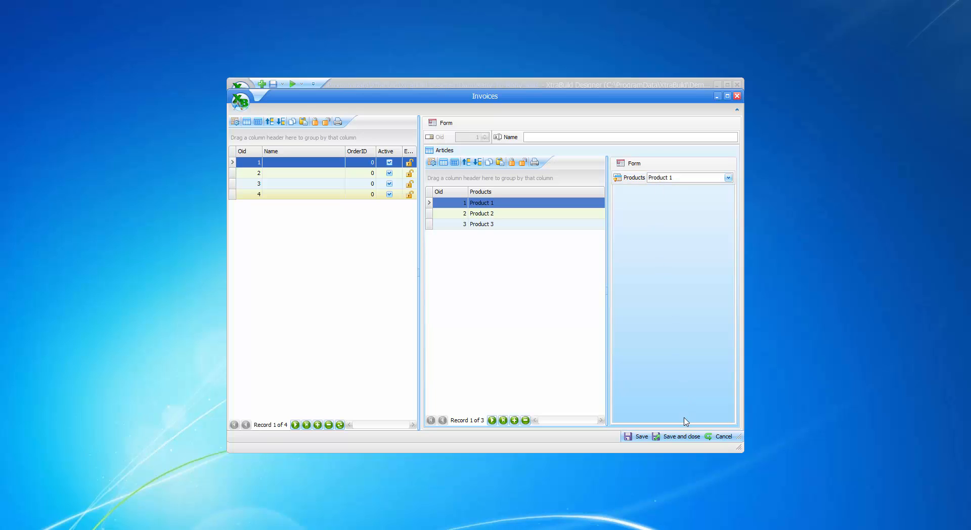
left_click(674, 437)
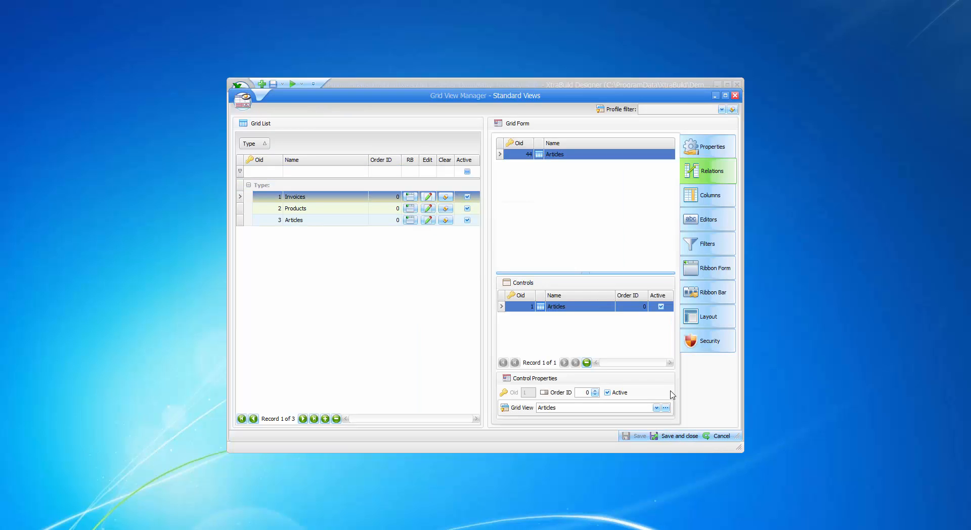
left_click(676, 437)
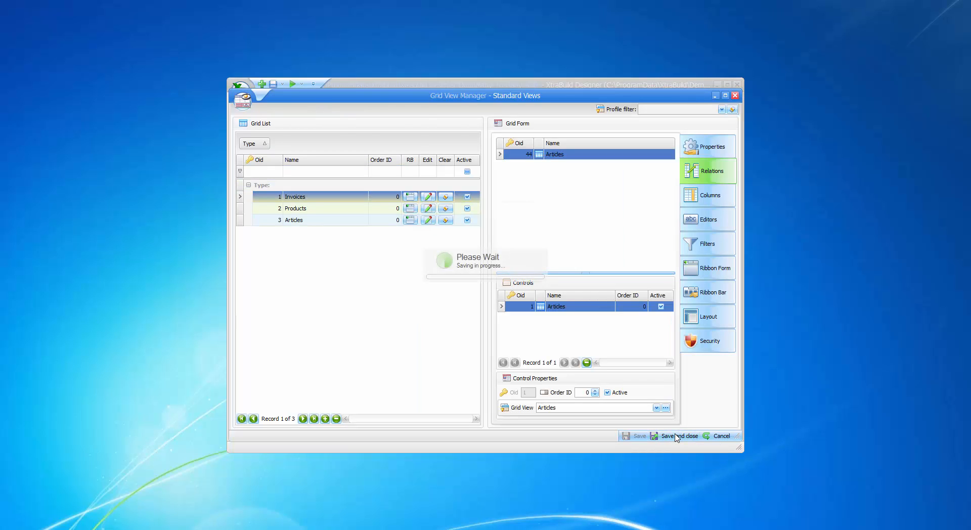